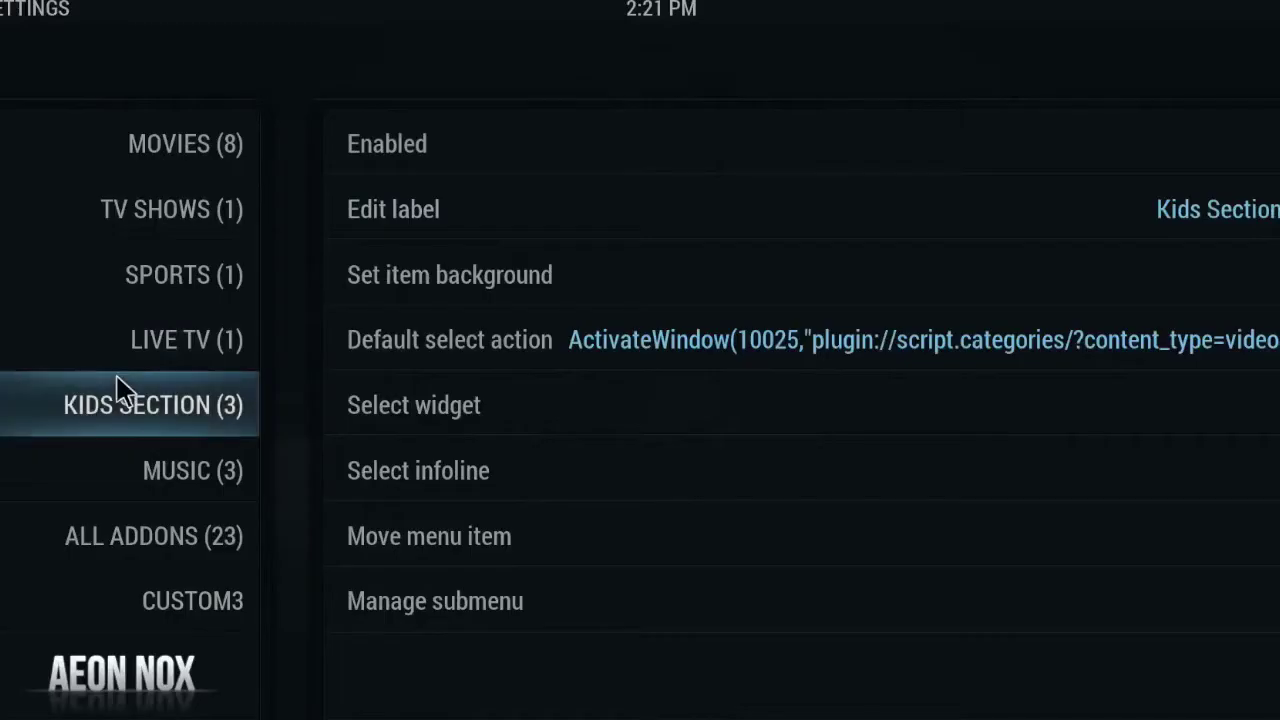
Browse the main menu items from Kids Section down to the custom items and back to Movies (8).
key(Up)
key(Up)
key(Up)
key(Up)
key(Up)
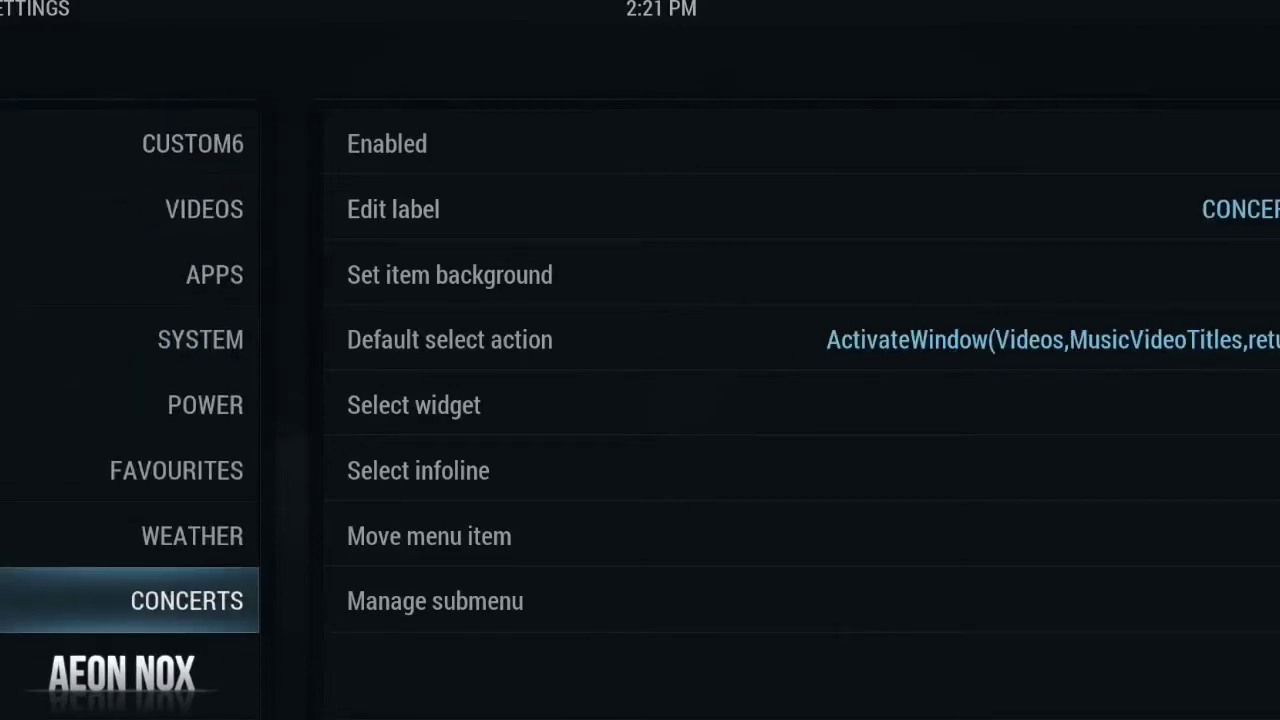
key(Down)
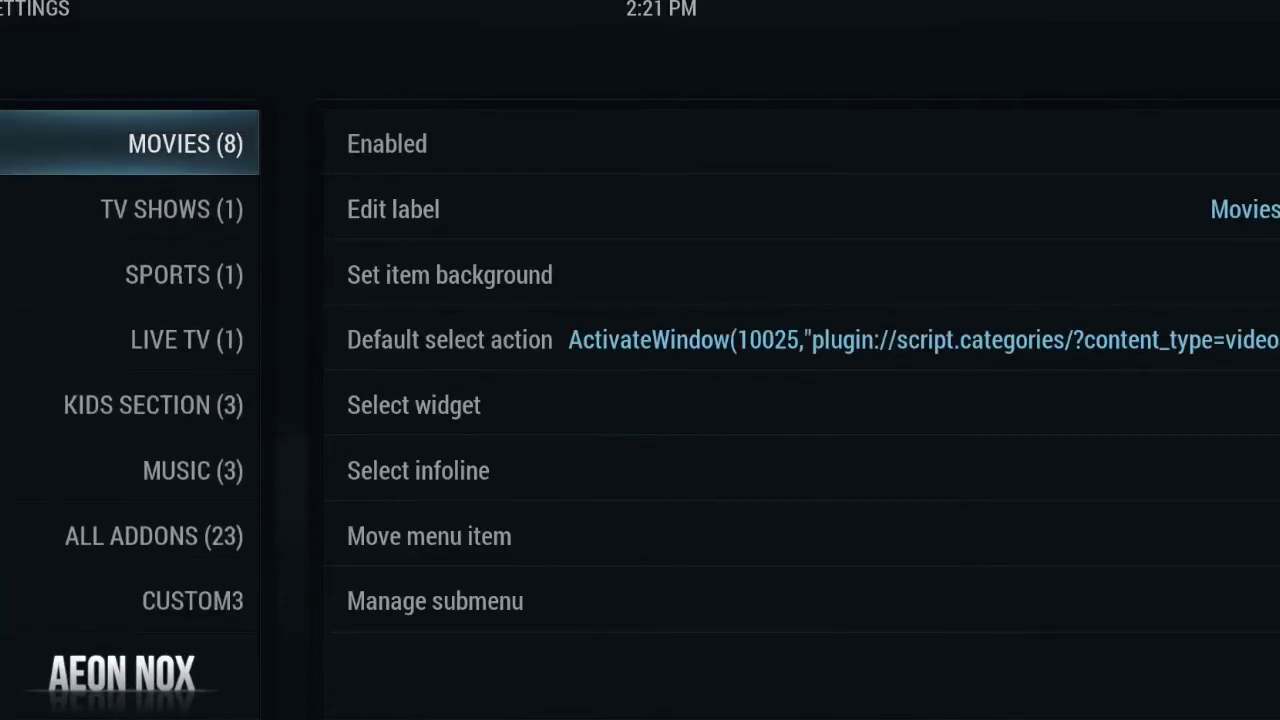
key(Down)
key(Down)
key(Down)
key(Down)
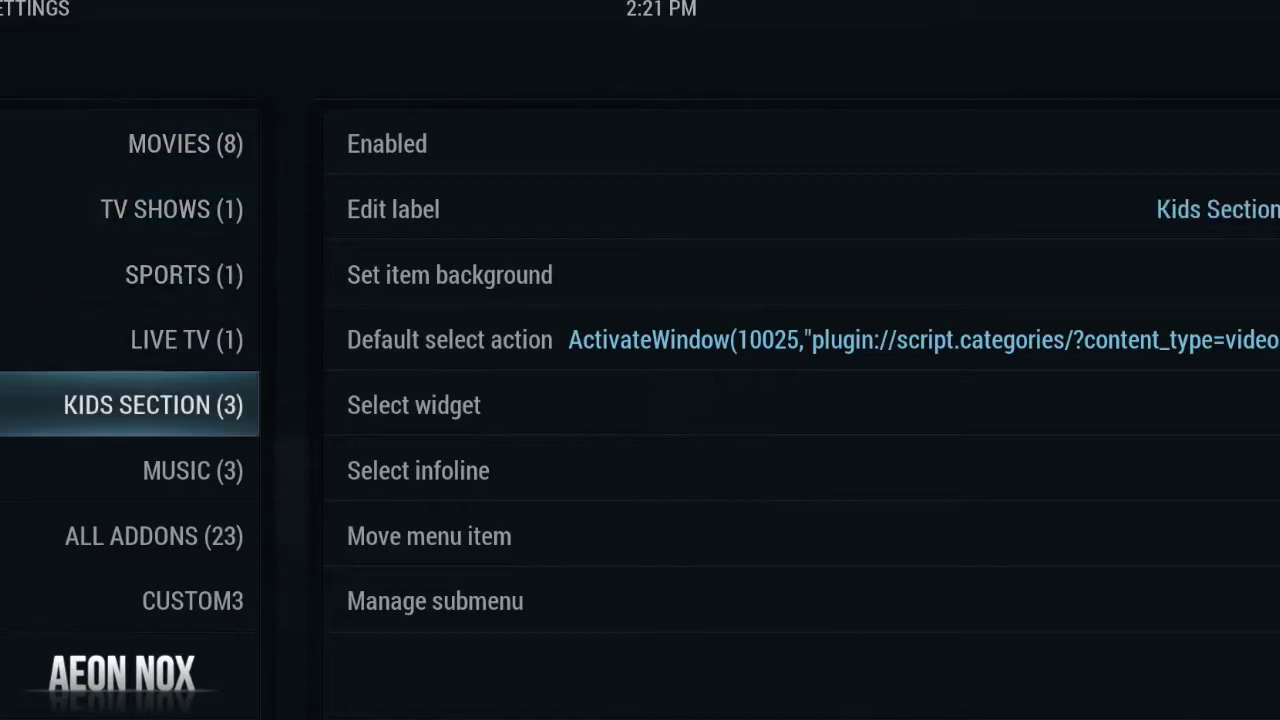
key(Down)
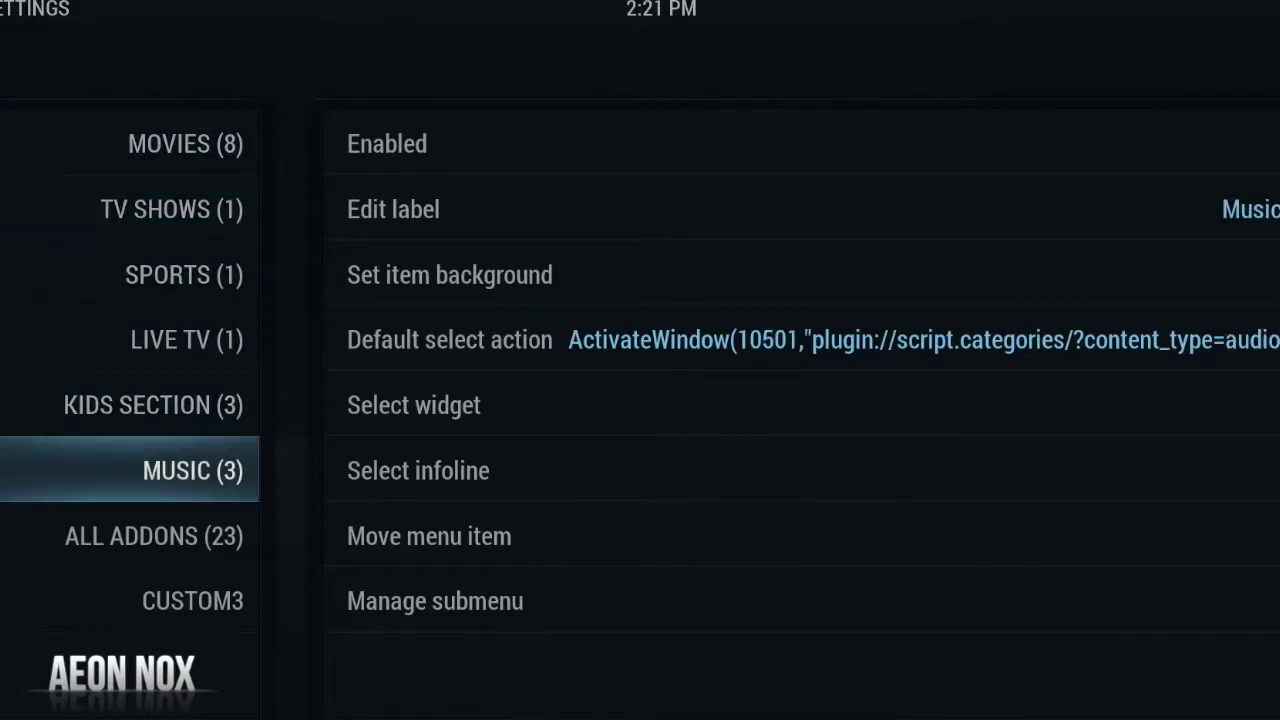
key(Down)
key(Down)
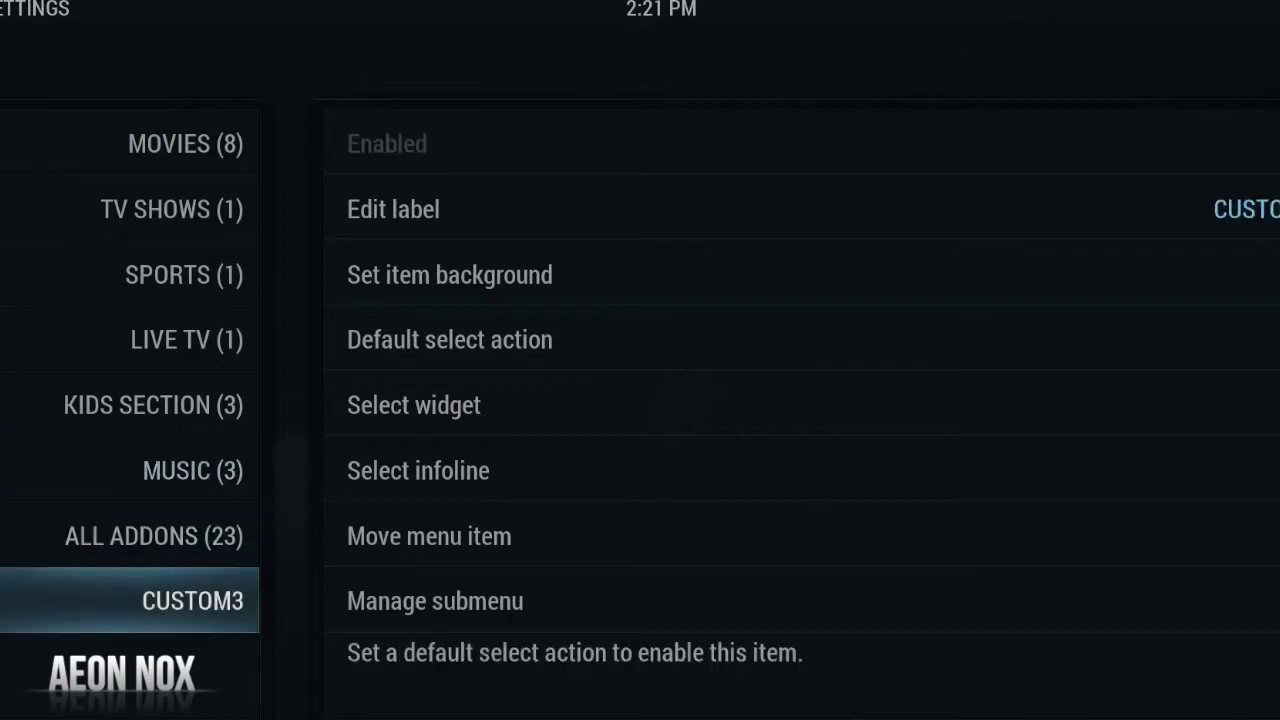
key(Down)
key(Down)
key(Down)
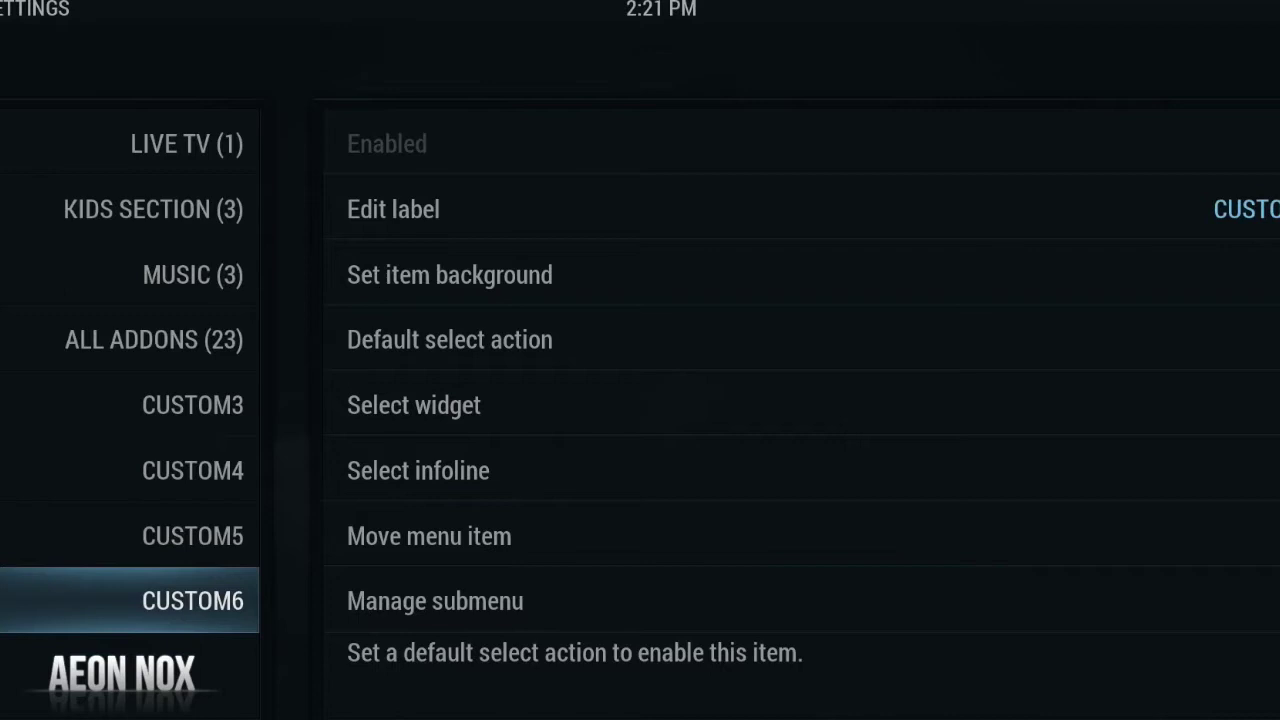
key(Up)
key(Up)
key(Up)
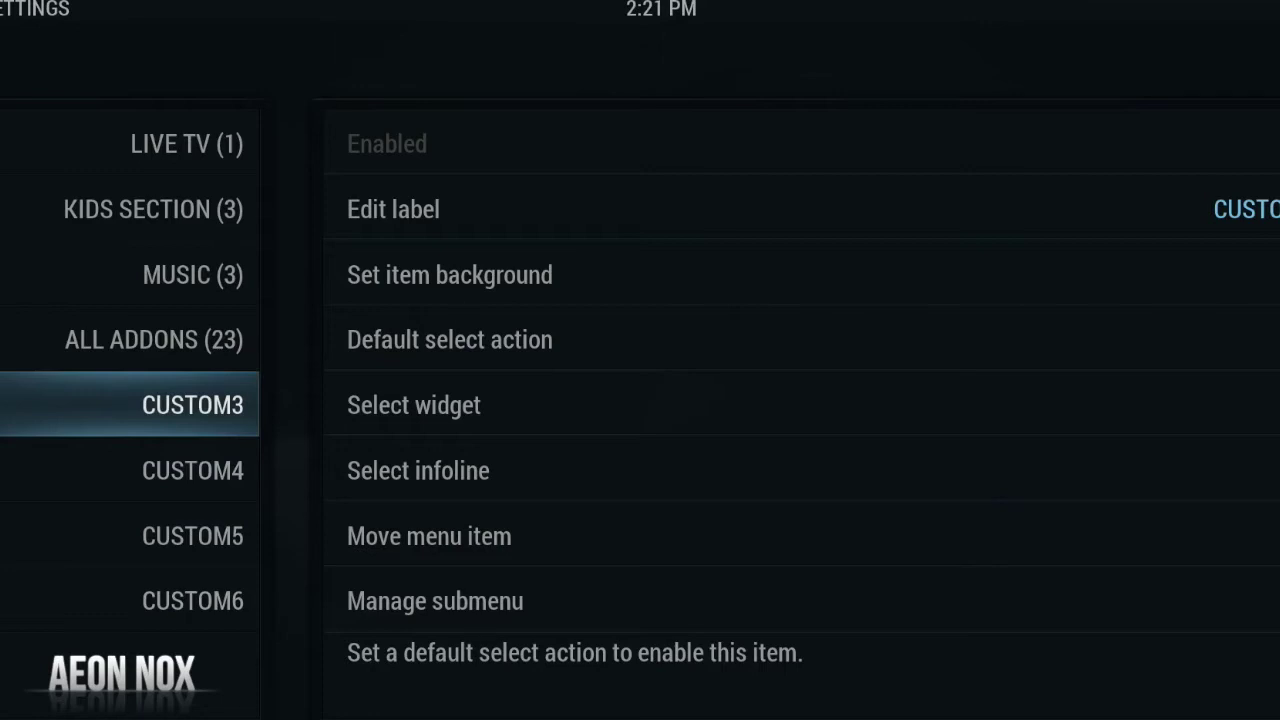
key(Up)
key(Up)
key(Up)
key(Up)
key(Up)
key(Up)
key(Up)
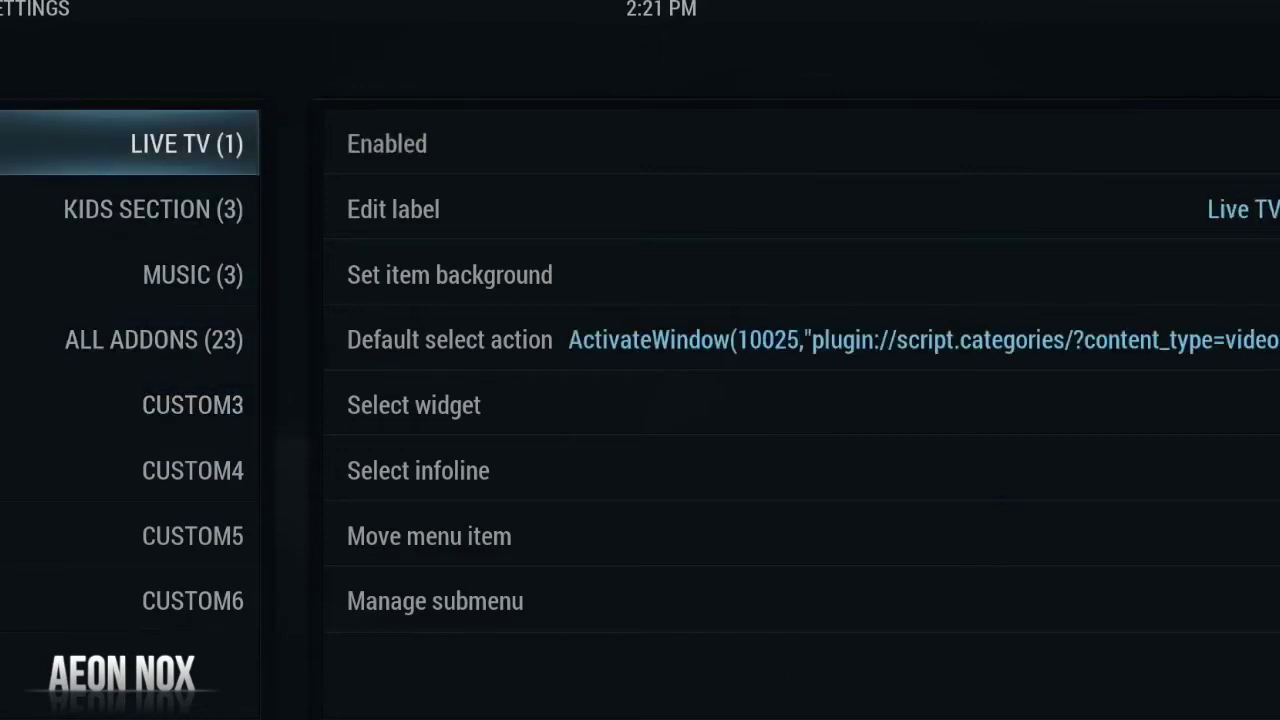
key(Down)
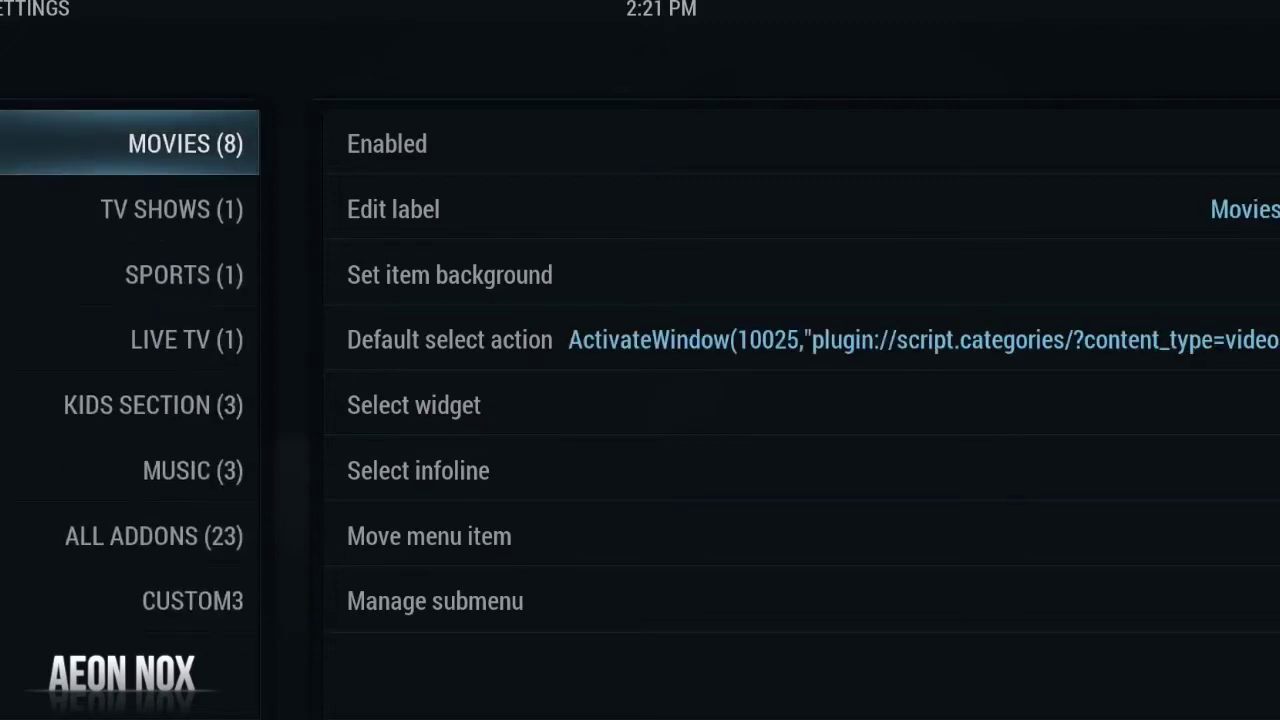
Shorten the Movies (8) label to plain Movies, then reopen the label for editing.
key(Right)
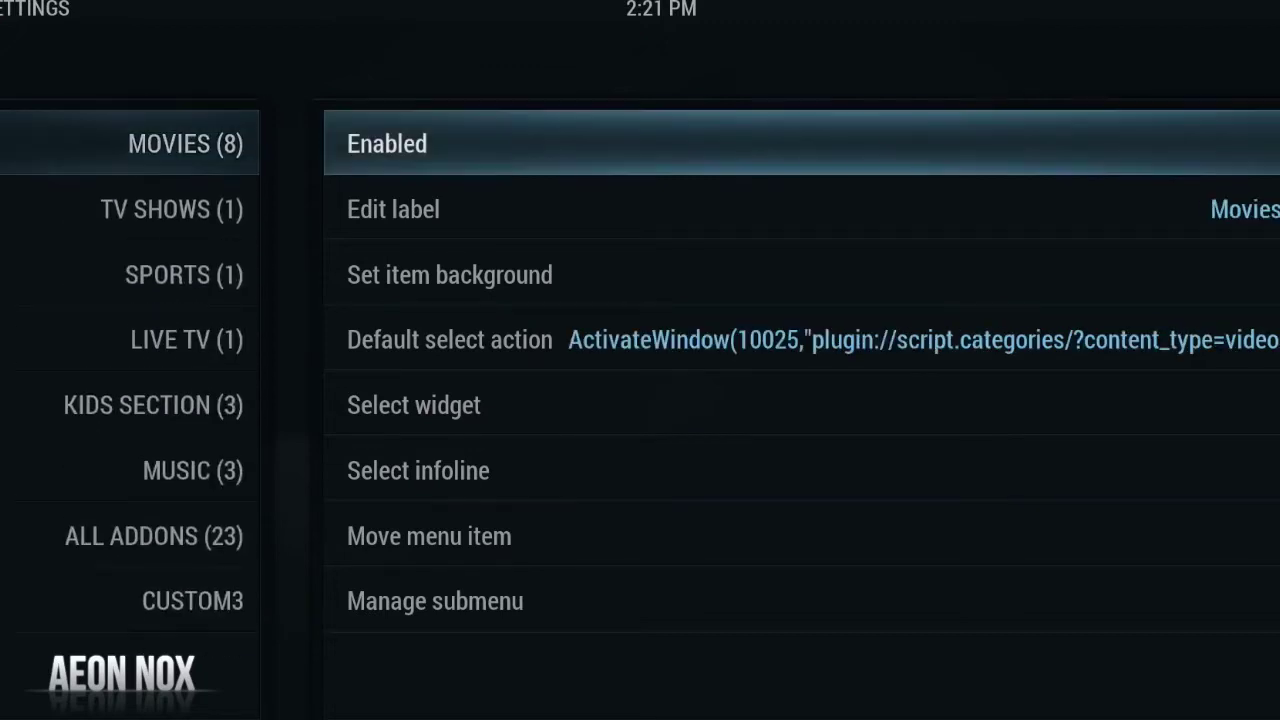
key(Down)
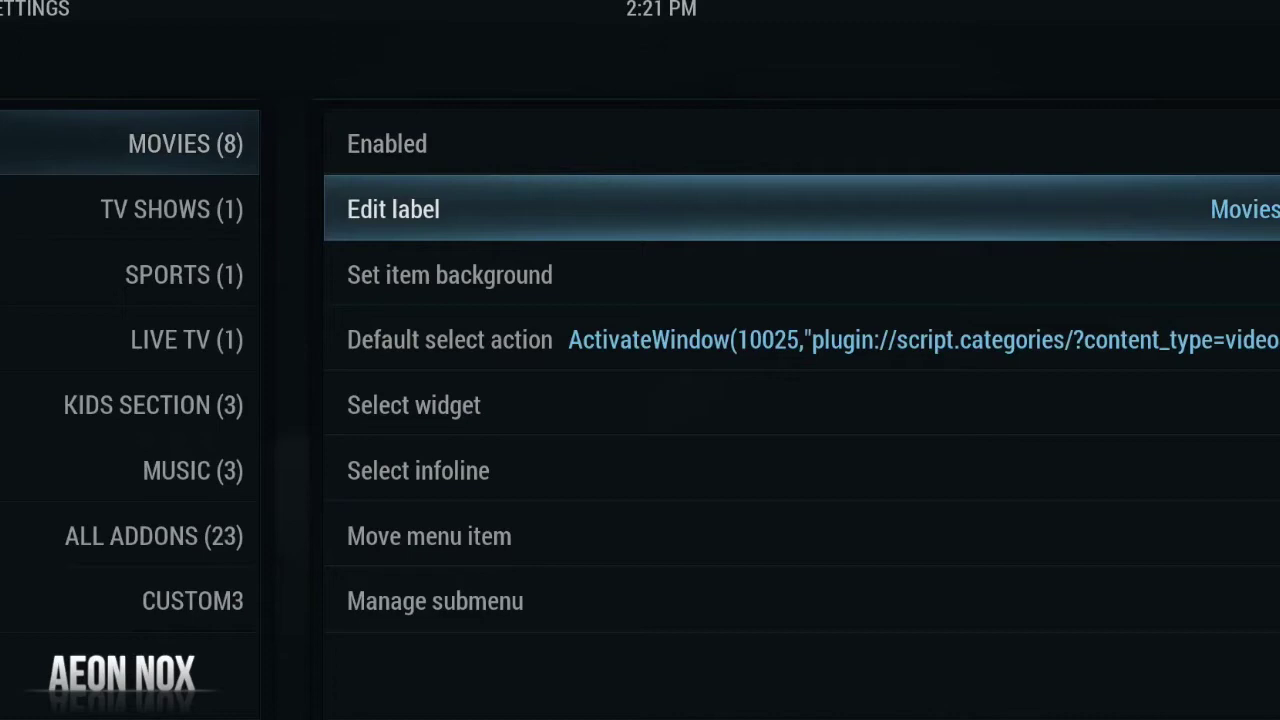
key(Return)
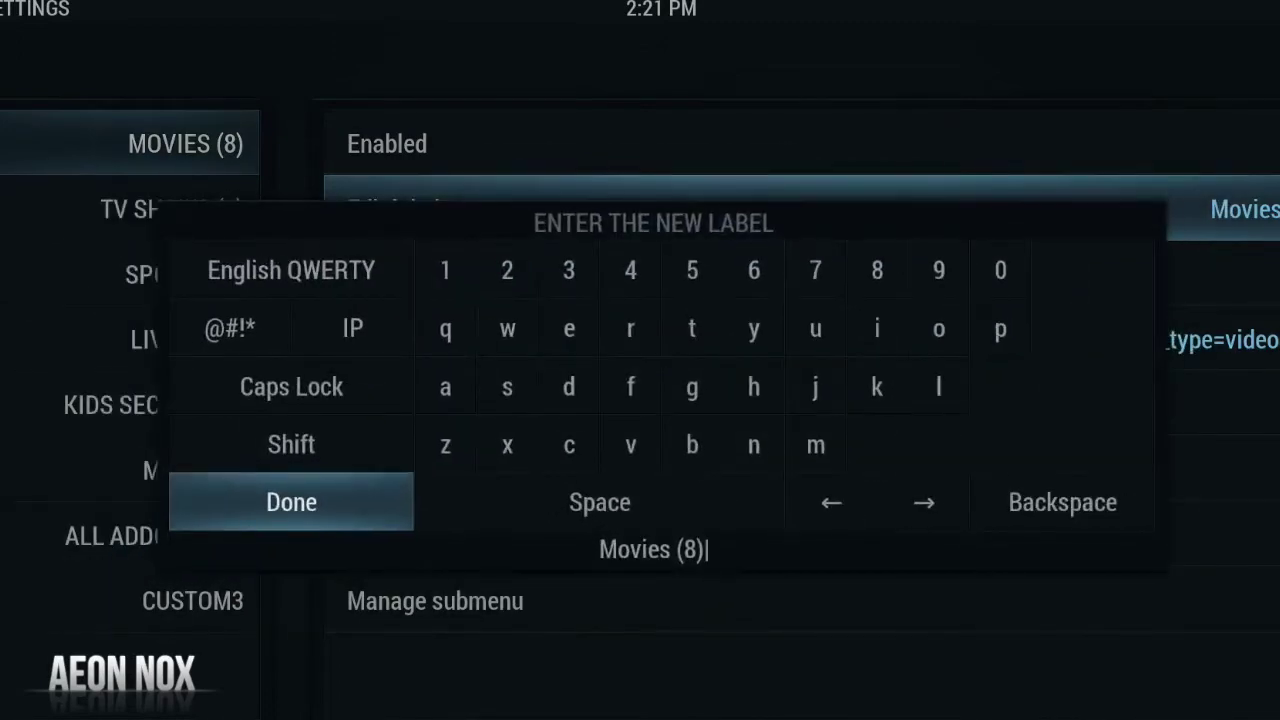
key(BackSpace)
key(BackSpace)
key(BackSpace)
key(BackSpace)
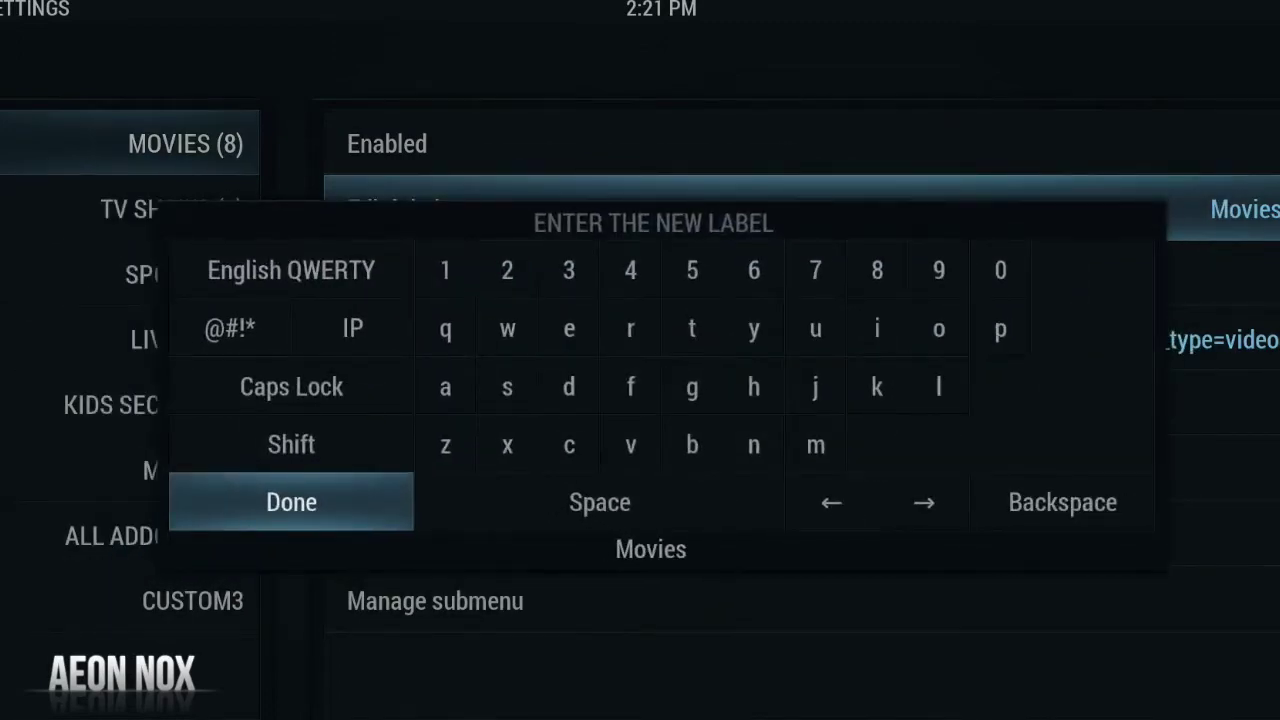
key(Return)
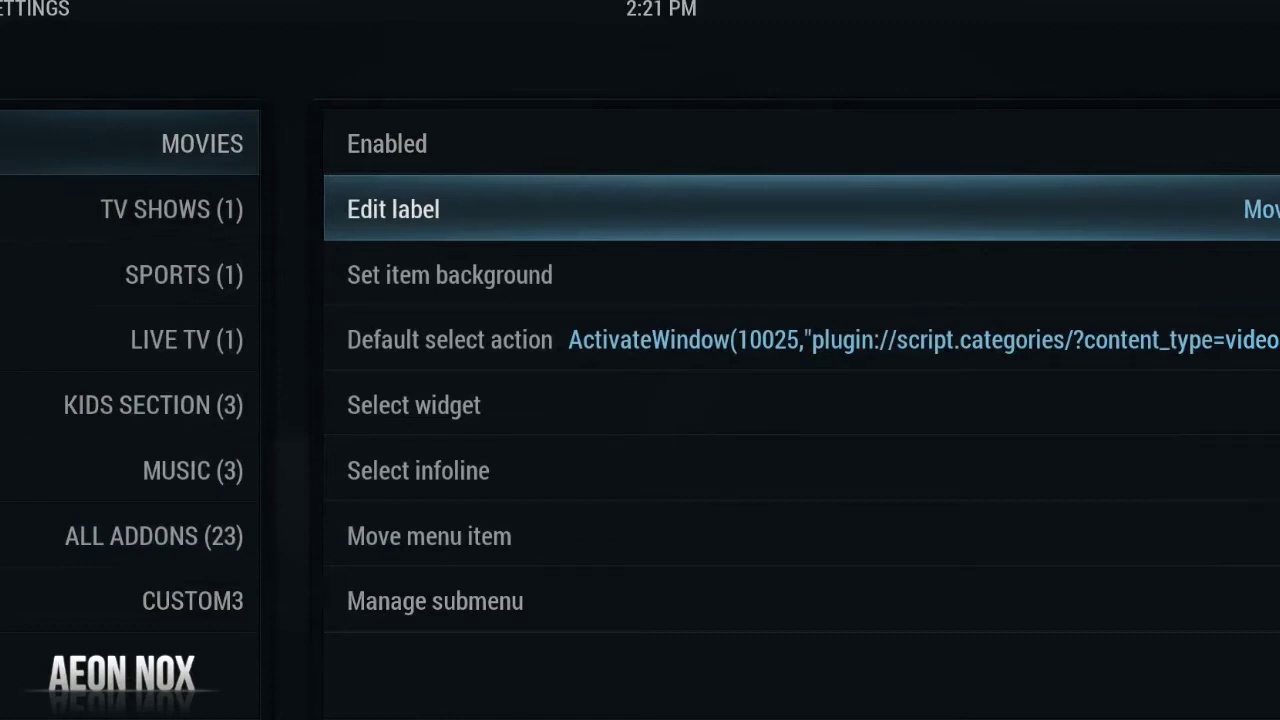
key(Return)
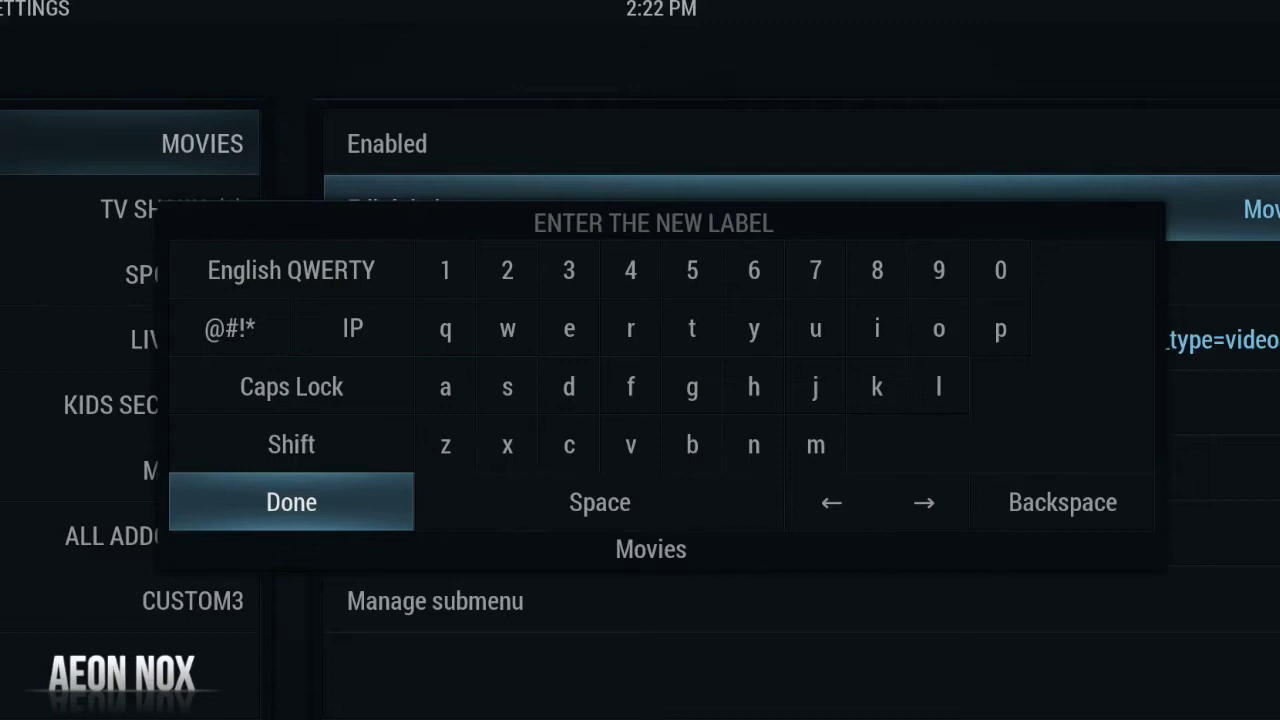
Wrap the Movies label in [COLORyellow]…[/COLOR] tags and confirm it.
text([)
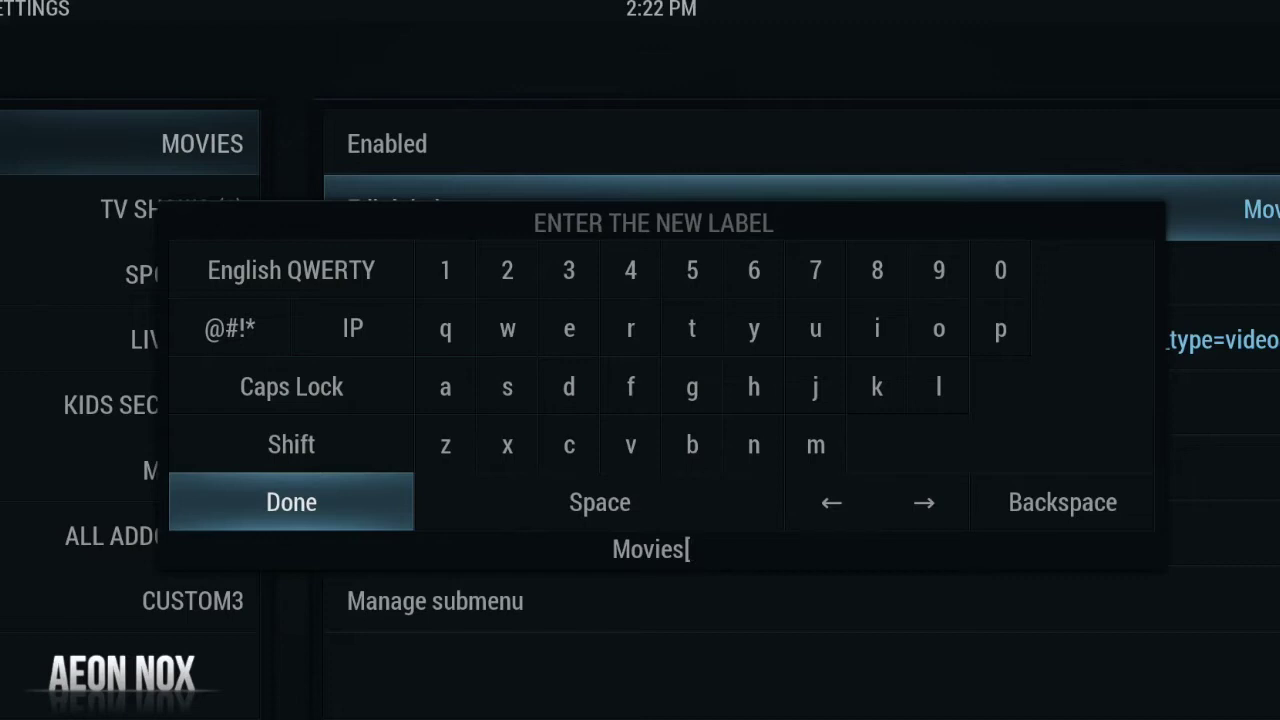
text(/)
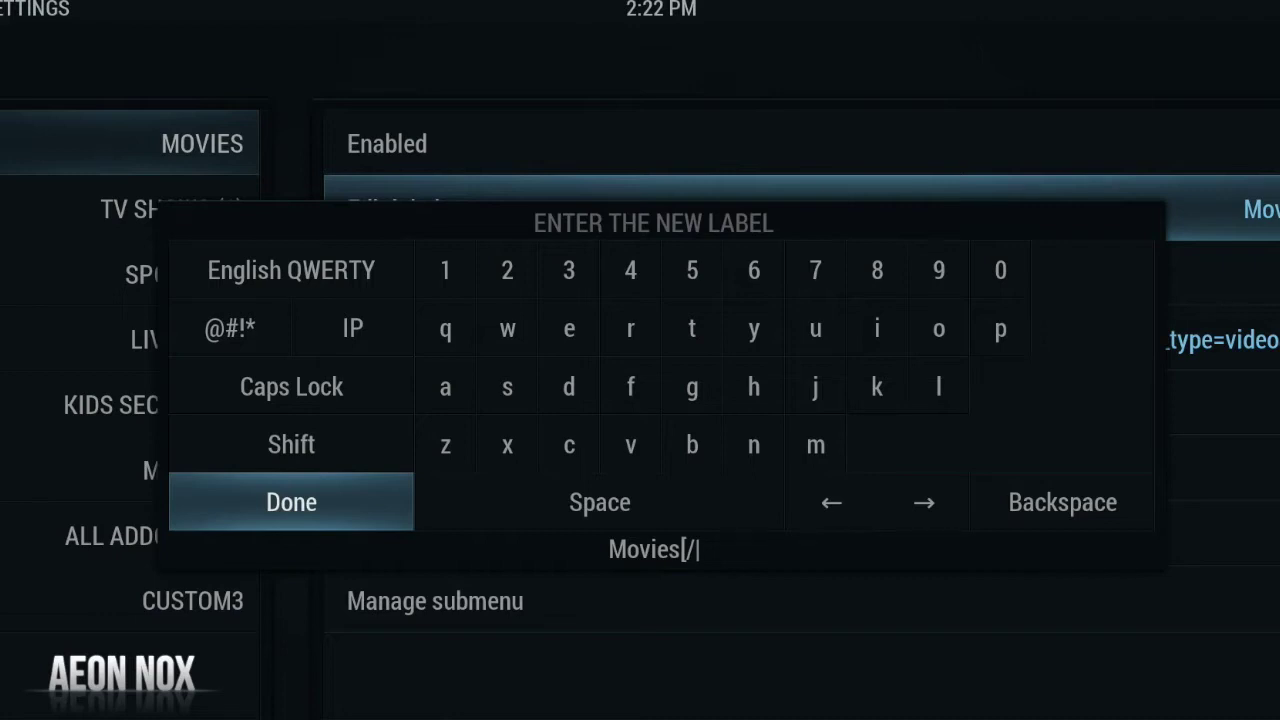
text(COLOR])
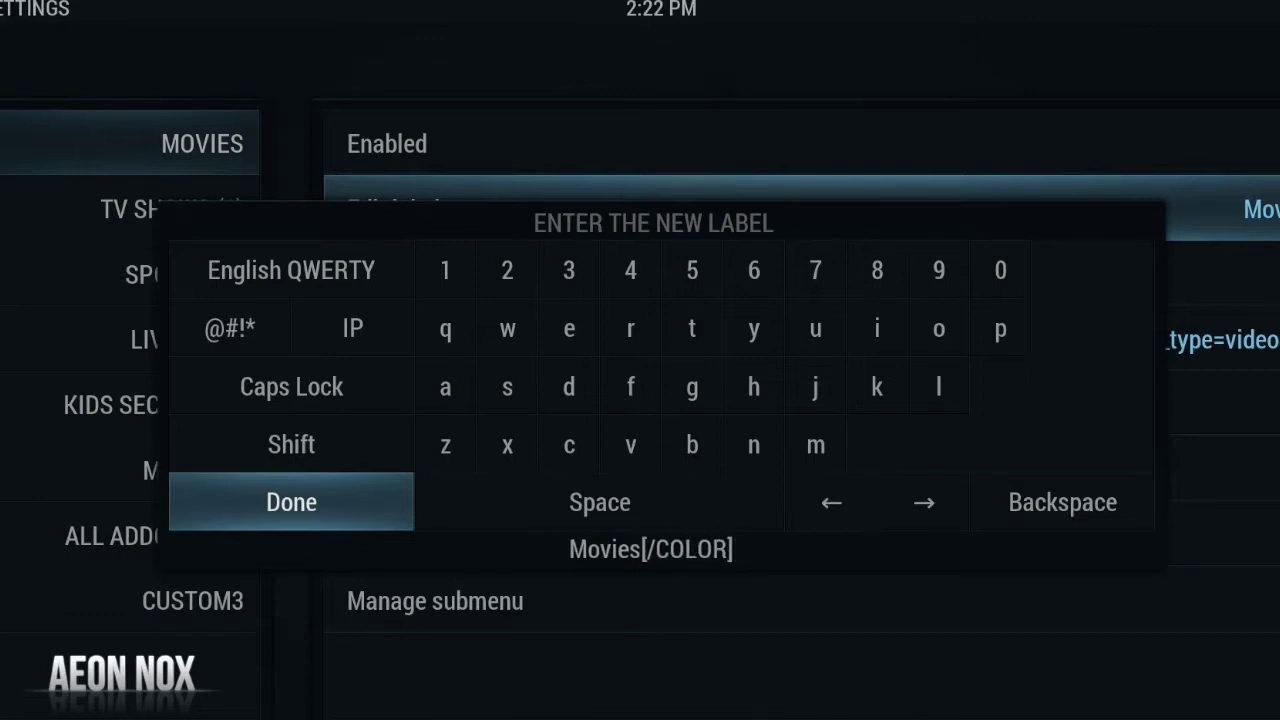
key(Left)
key(Left)
key(Left)
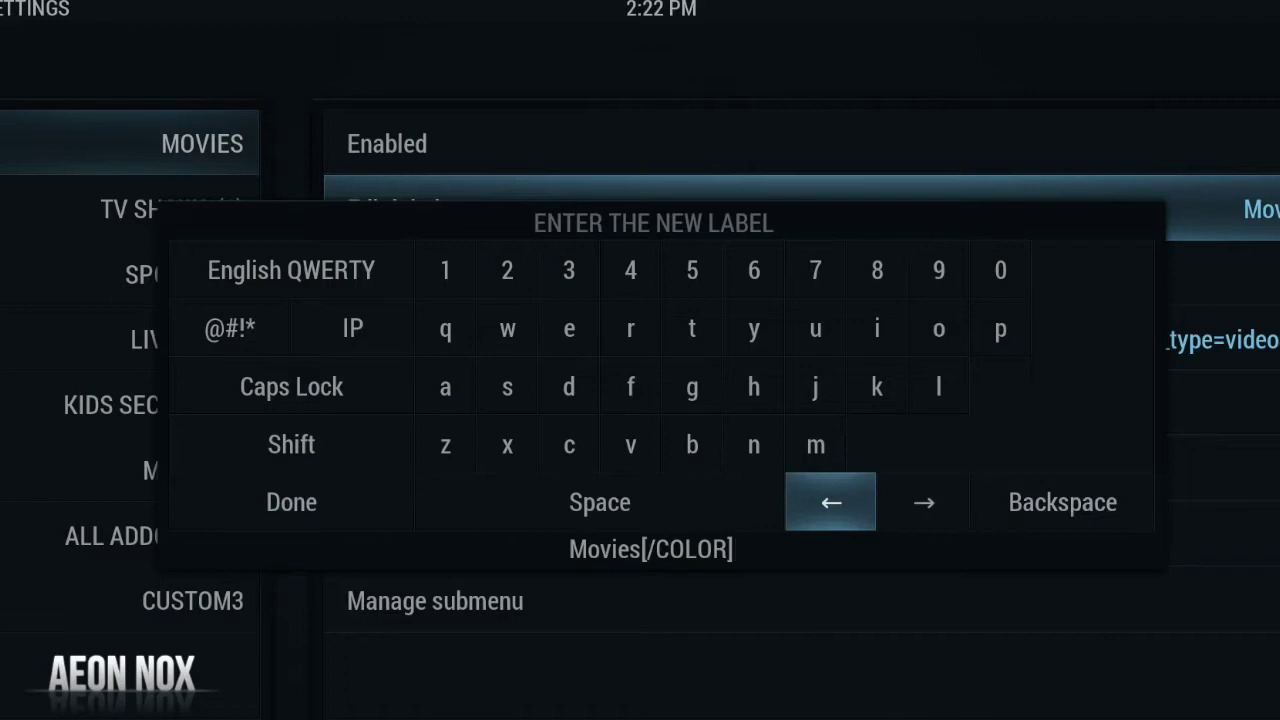
key(Return)
key(Return)
key(Return)
key(Return)
key(Return)
key(Return)
key(Return)
key(Return)
key(Return)
key(Return)
key(Return)
key(Return)
key(Return)
key(Return)
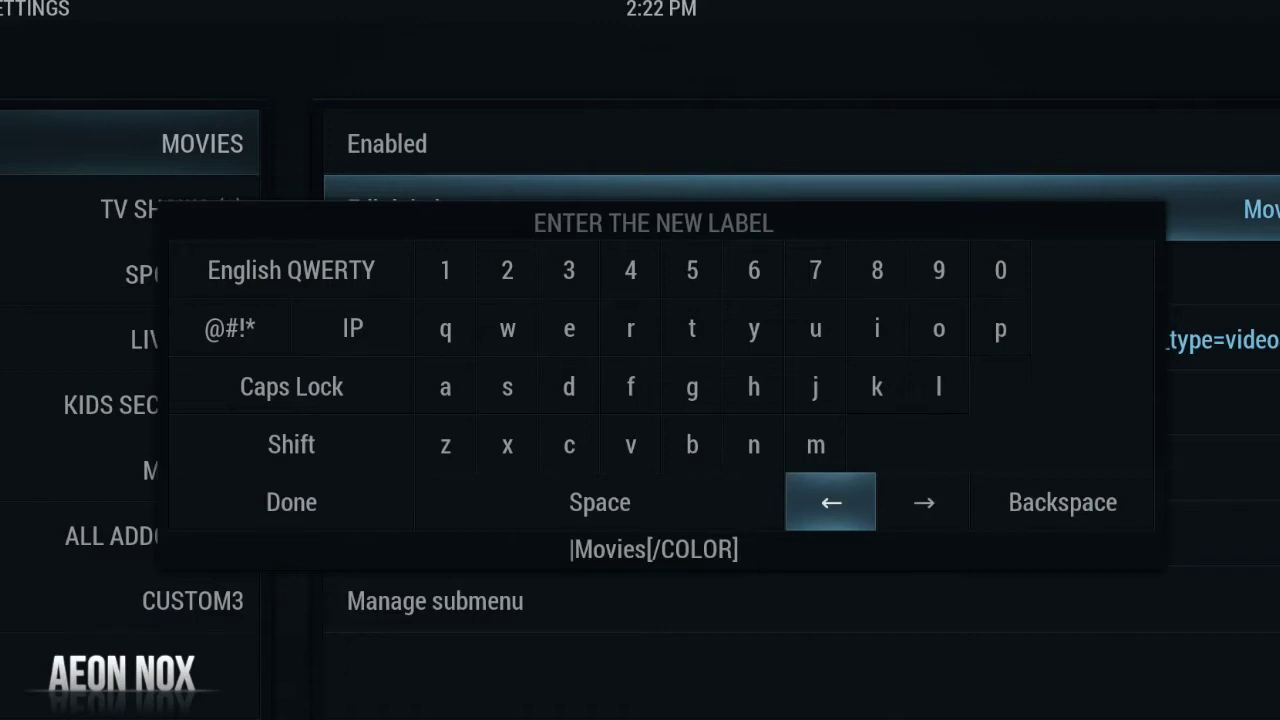
text([)
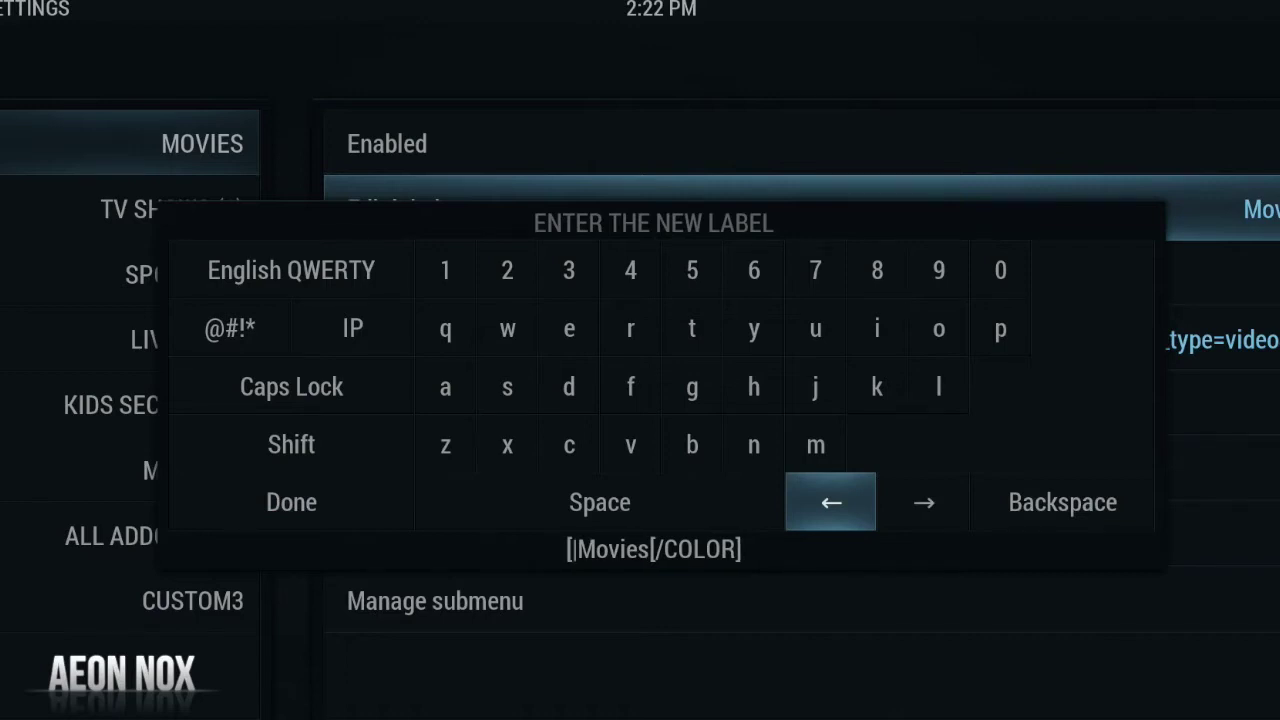
text(COLOR)
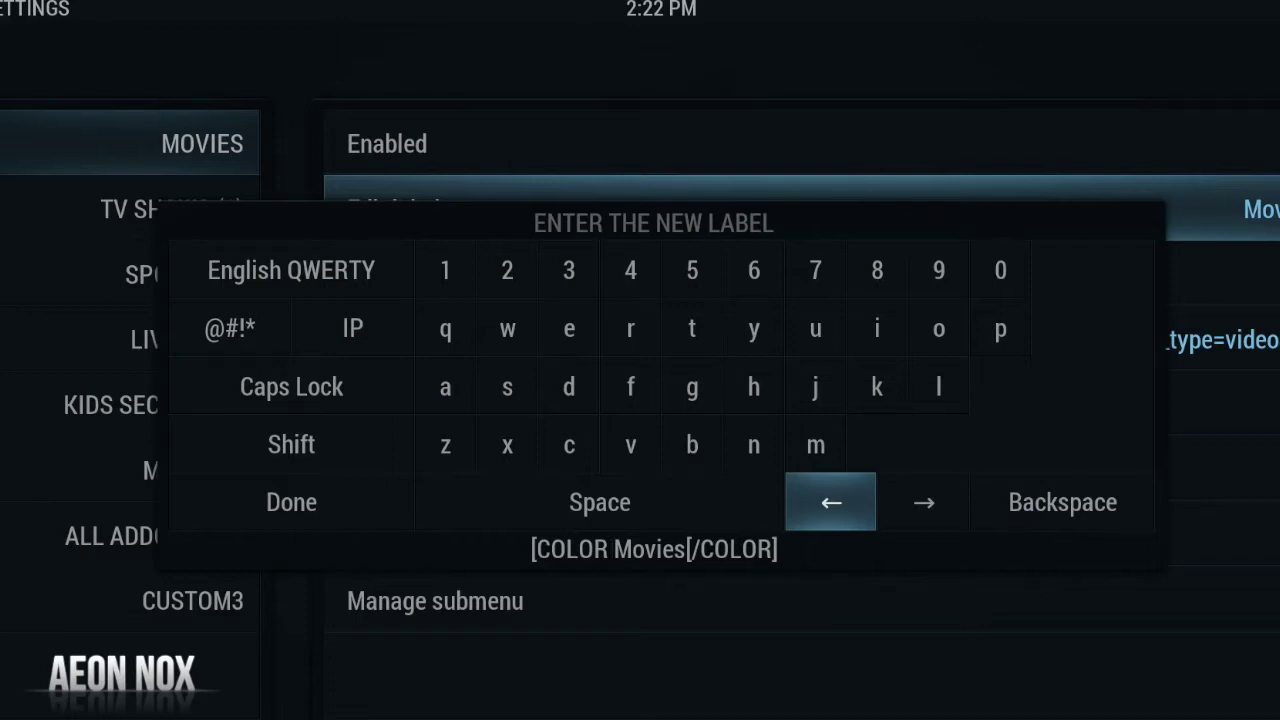
text(yellow)
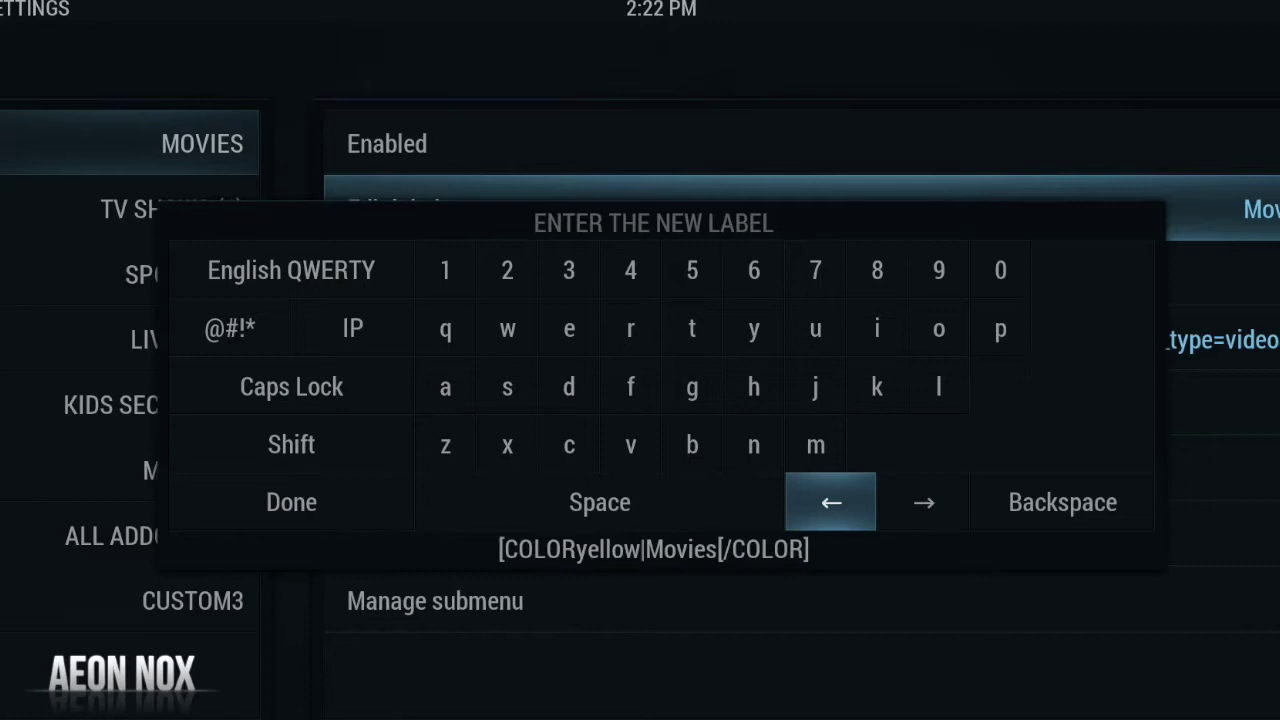
text(])
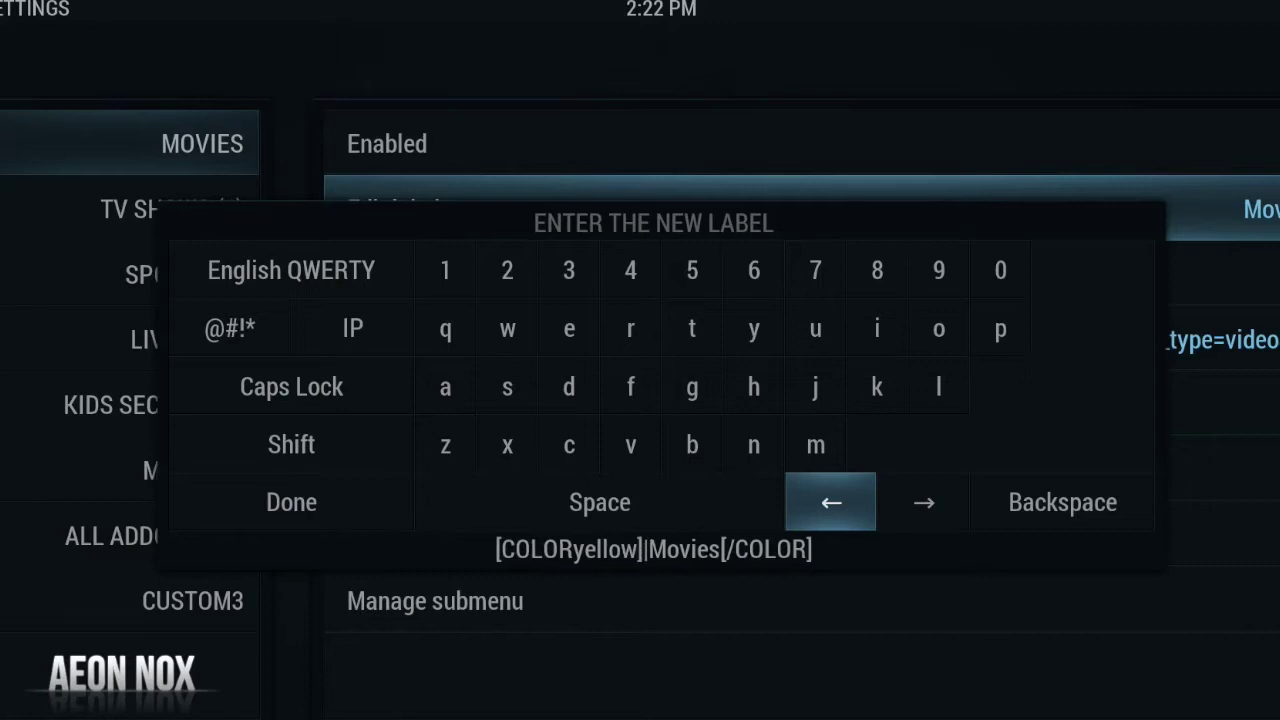
key(Right)
key(Right)
key(Right)
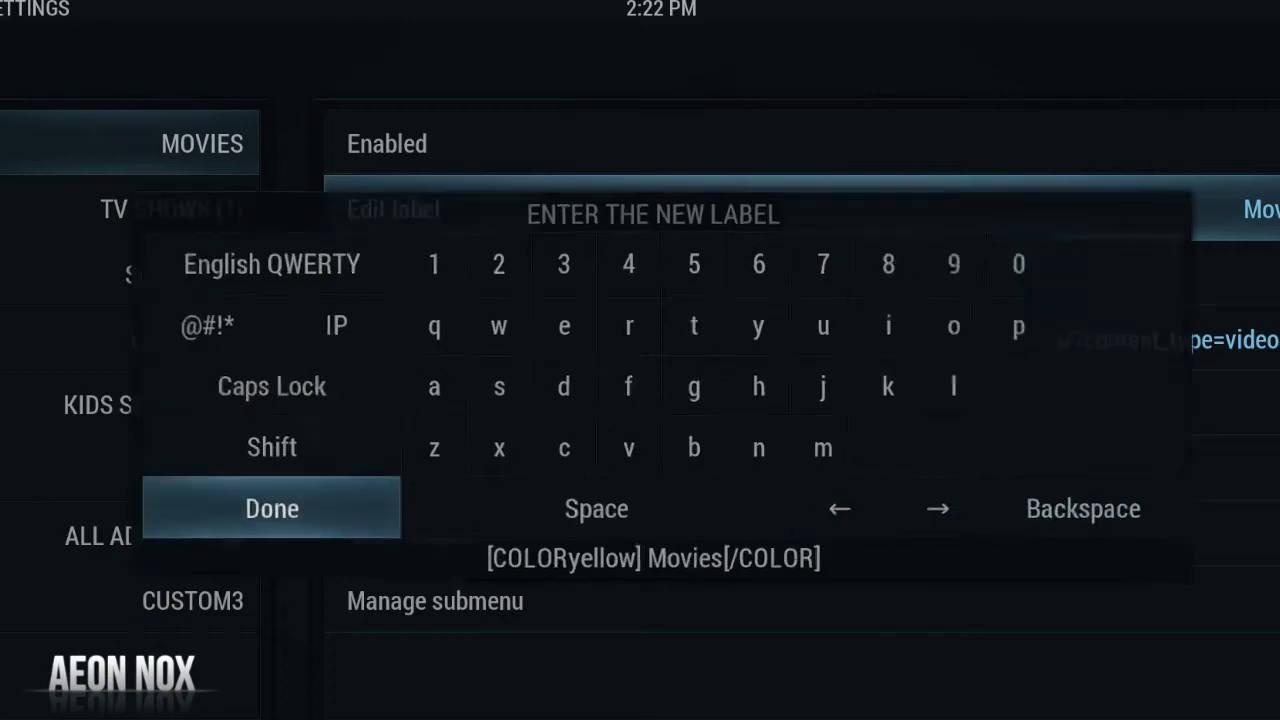
key(Return)
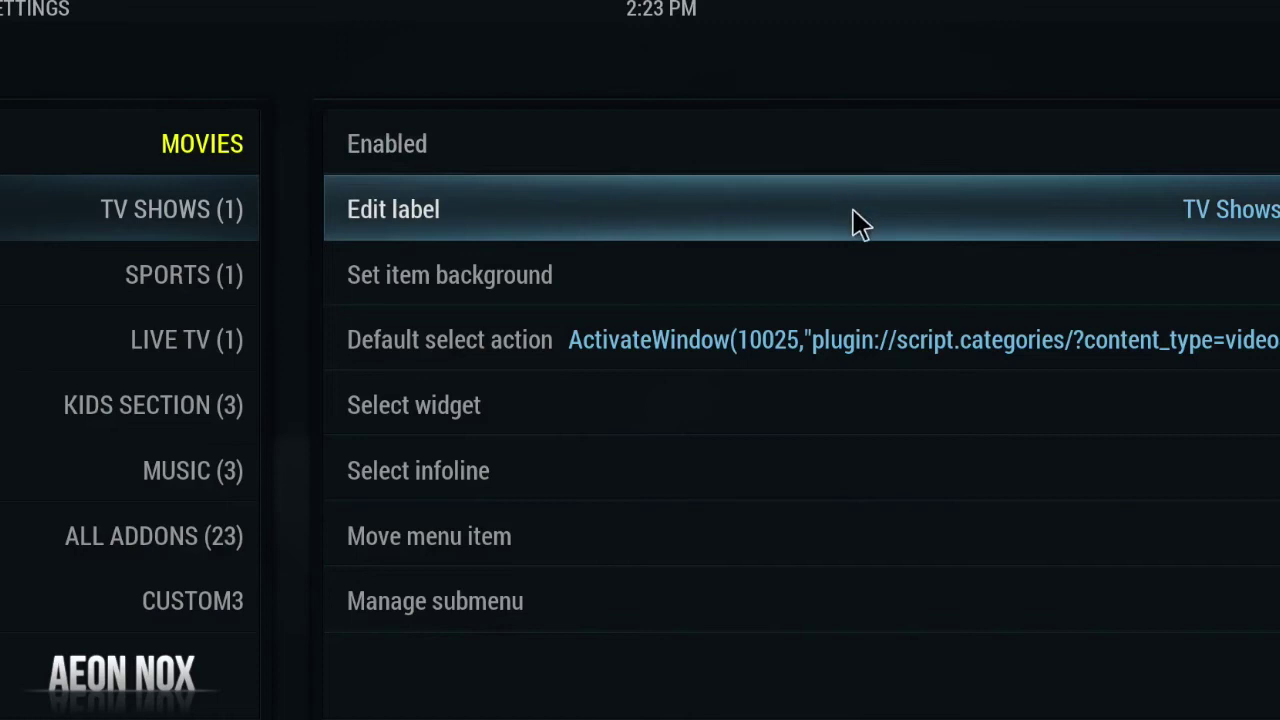
click(853, 209)
Strip ' (1)' from TV Shows and wrap it in [COLORred]…[/COLOR], replacing a mistyped yellow.
key(BackSpace)
key(BackSpace)
key(BackSpace)
key(BackSpace)
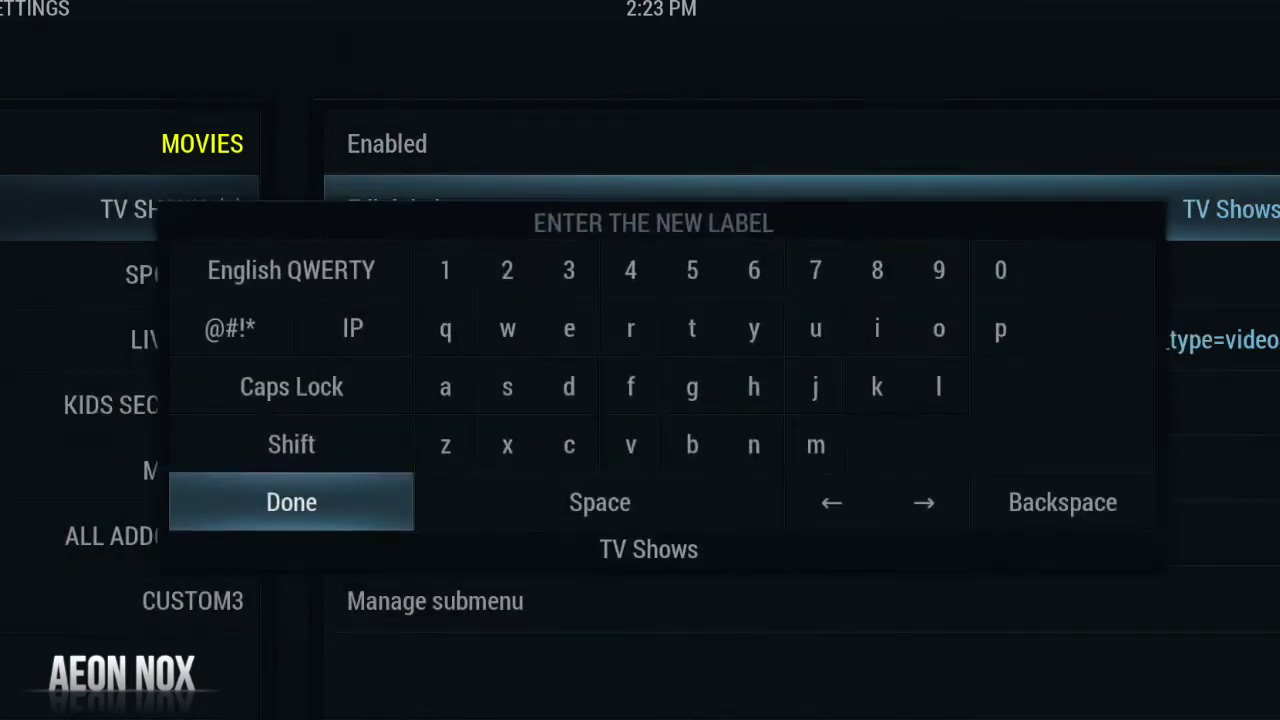
text([/)
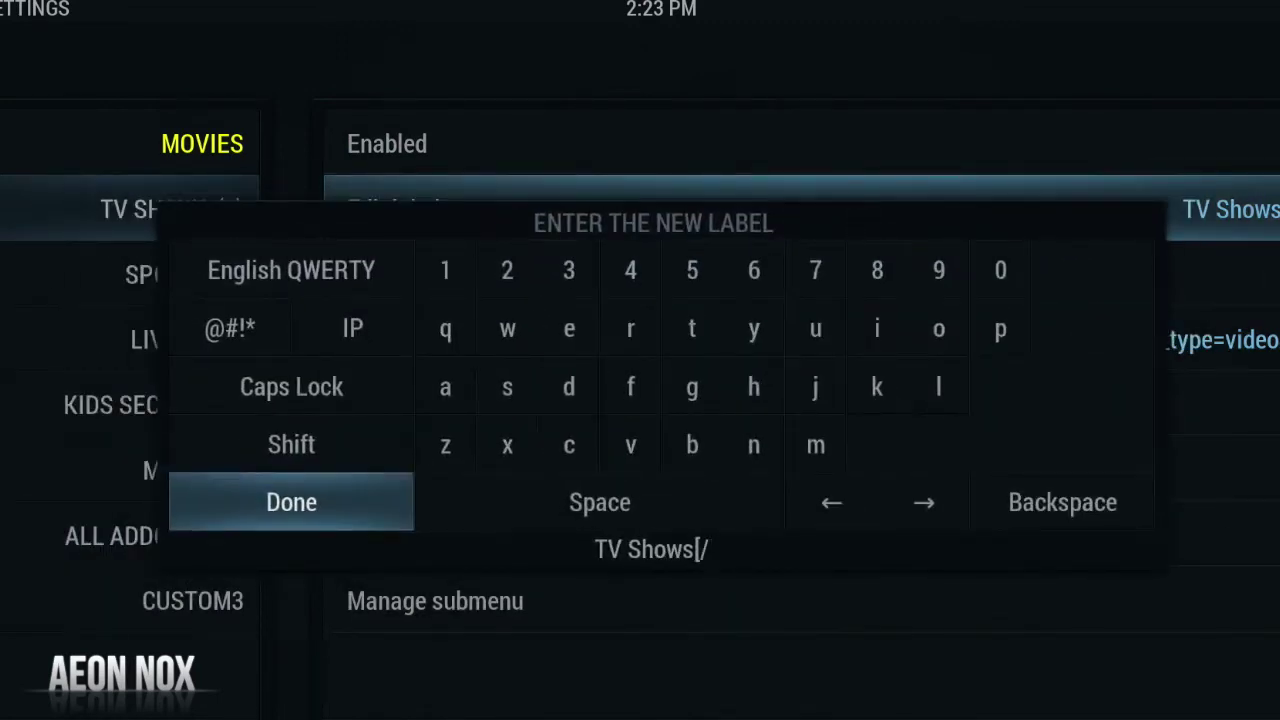
text(COLOR])
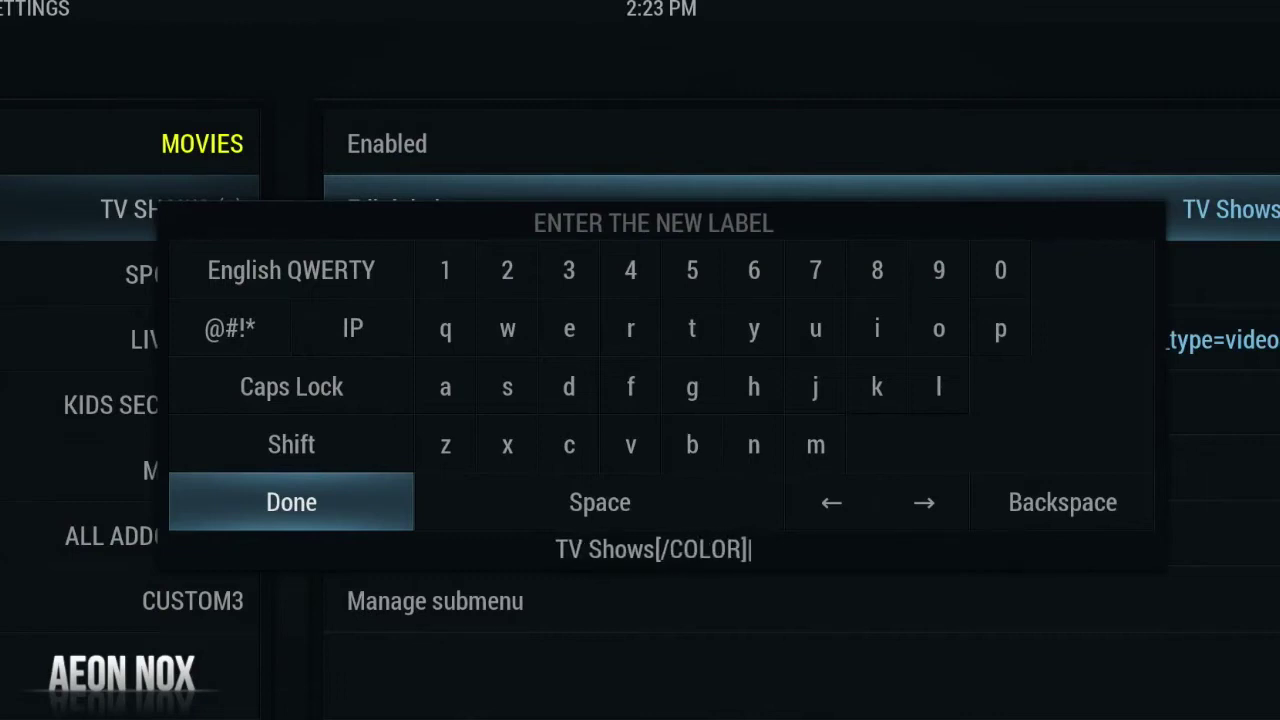
key(Left)
key(Left)
key(Left)
key(Return)
key(Return)
key(Return)
key(Return)
key(Return)
key(Return)
key(Return)
key(Return)
key(Return)
key(Return)
key(Return)
key(Return)
key(Return)
key(Return)
key(Return)
key(Return)
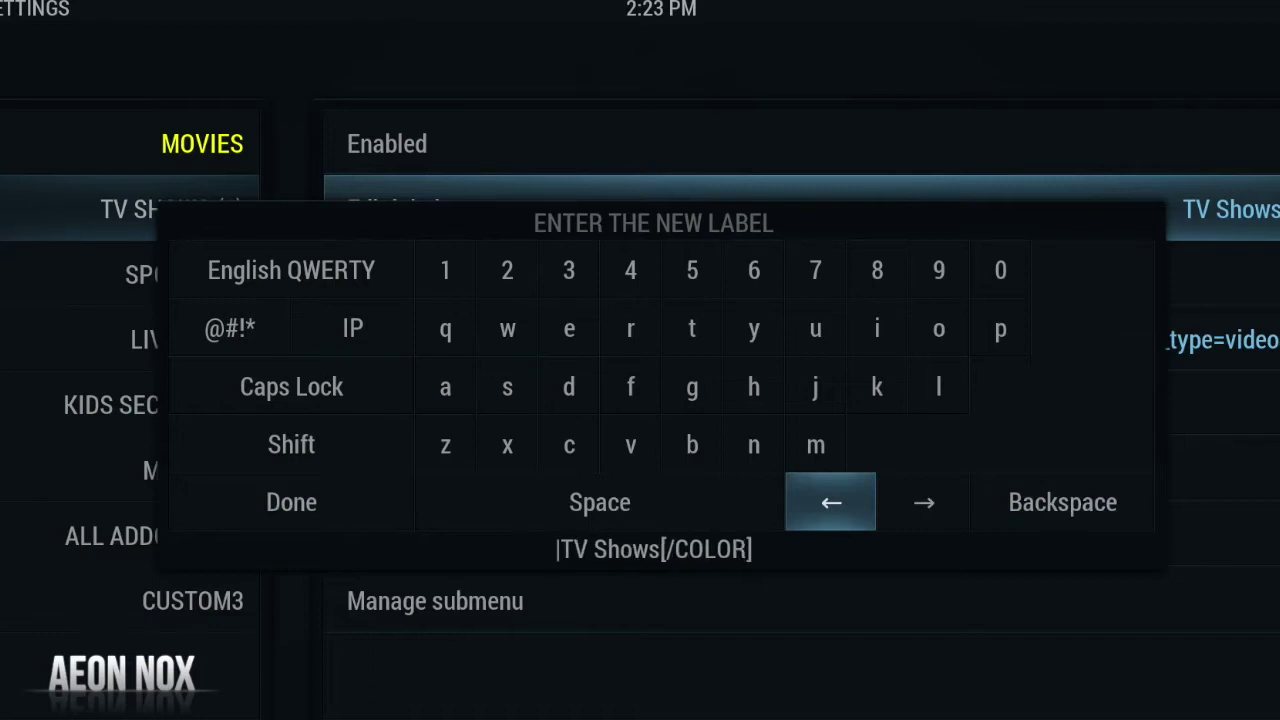
text([COLOR)
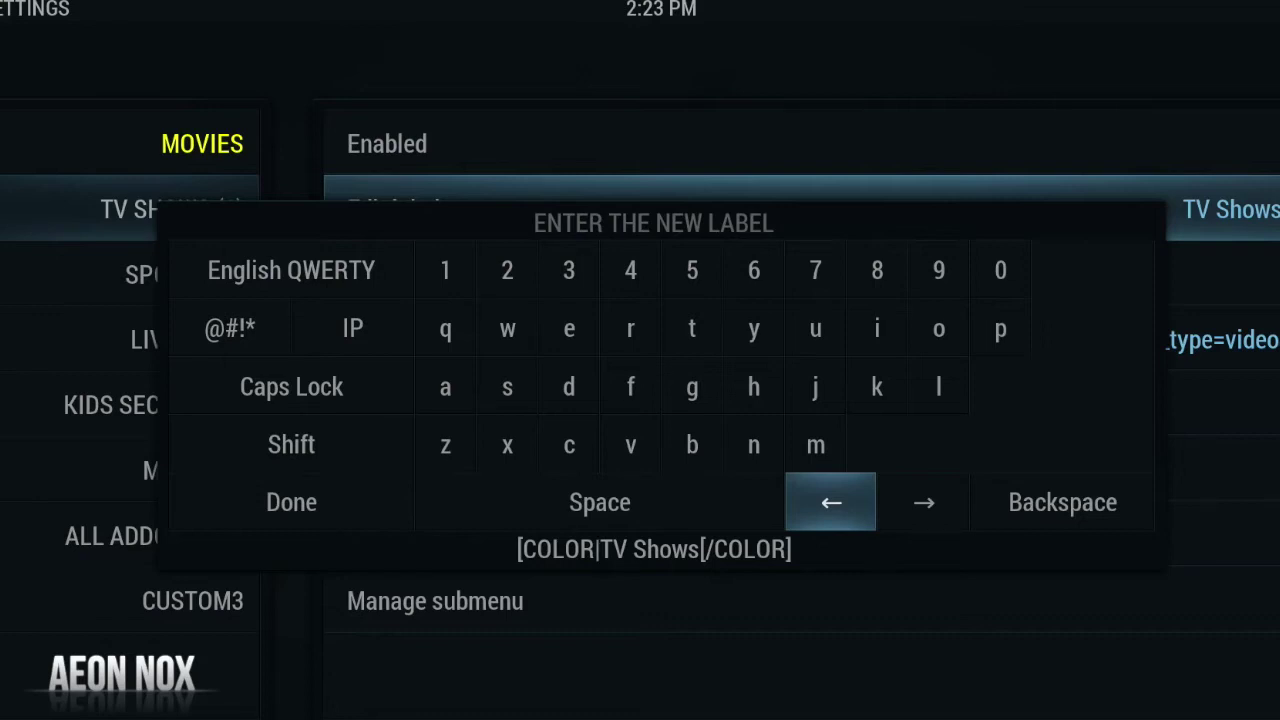
text(yellow)
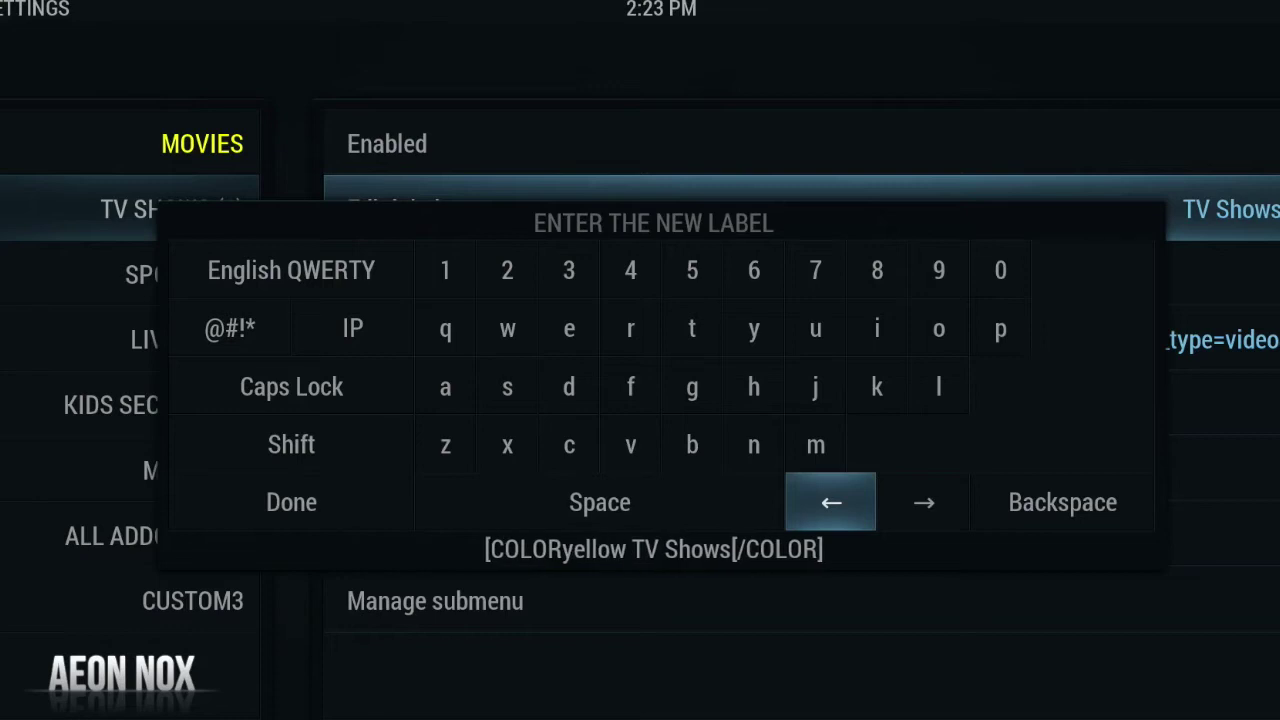
key(BackSpace)
key(BackSpace)
key(BackSpace)
key(BackSpace)
key(BackSpace)
key(BackSpace)
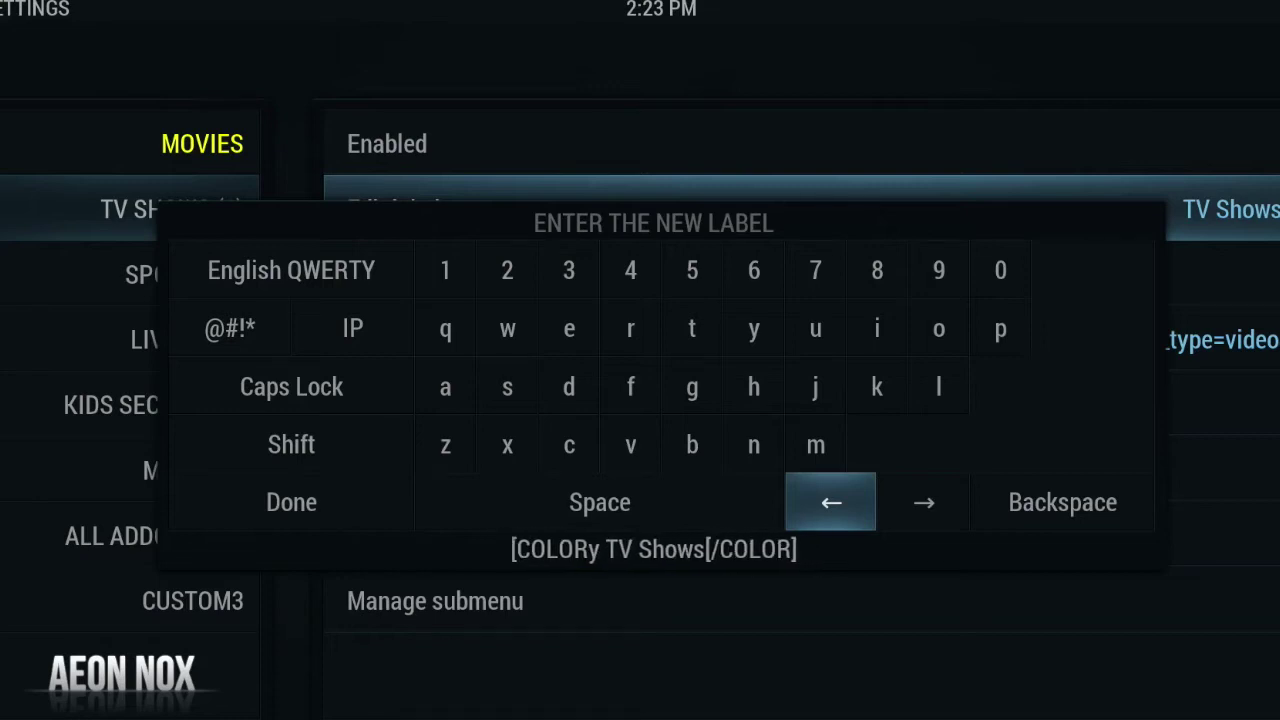
text(red])
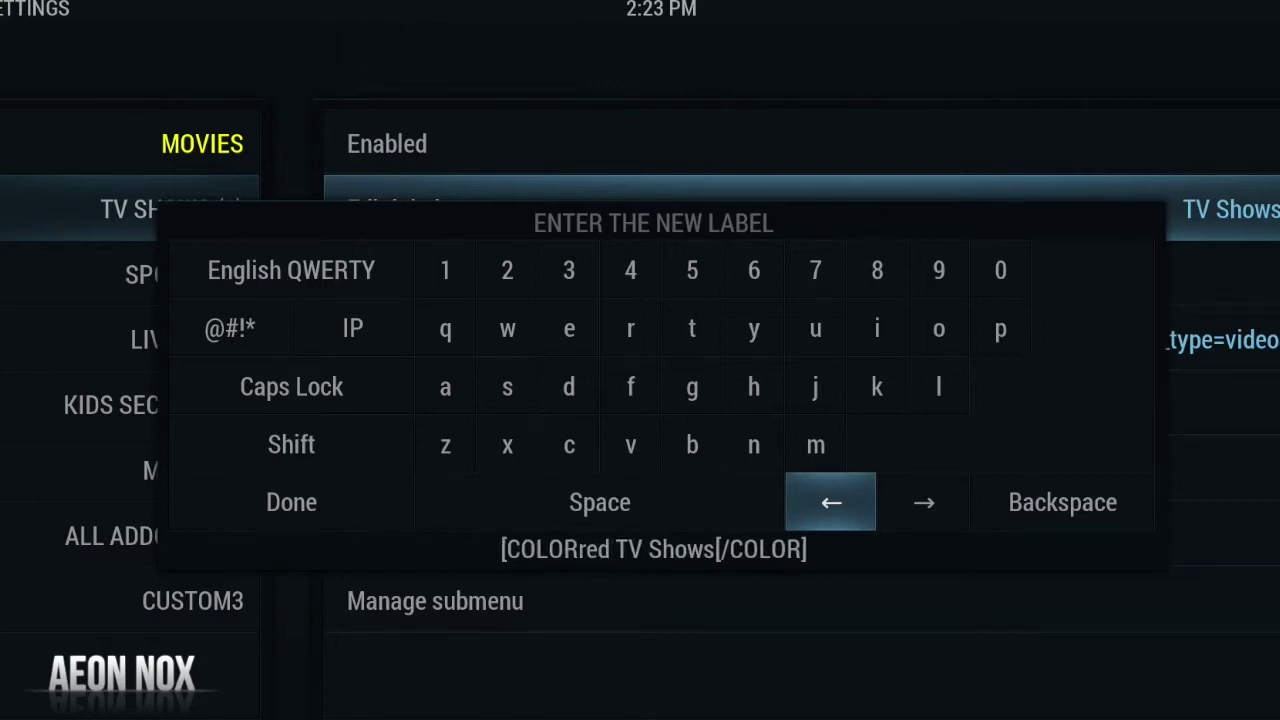
key(Right)
key(Right)
key(Right)
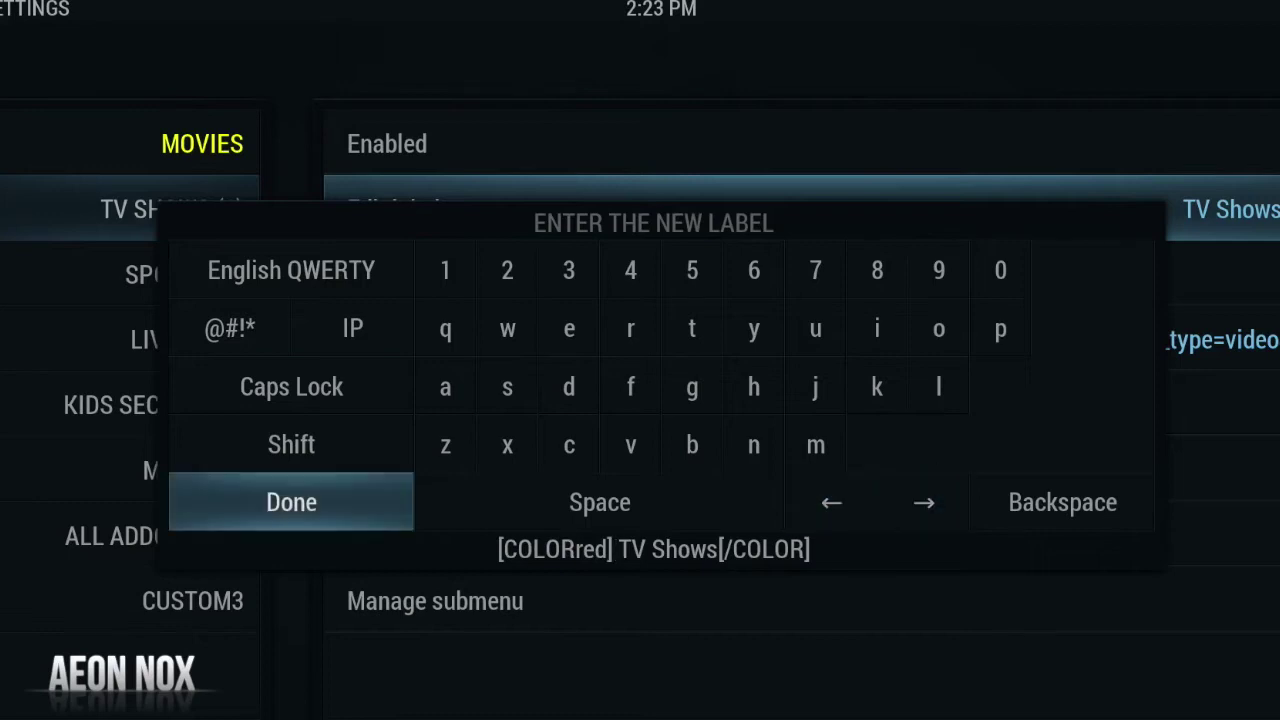
key(Return)
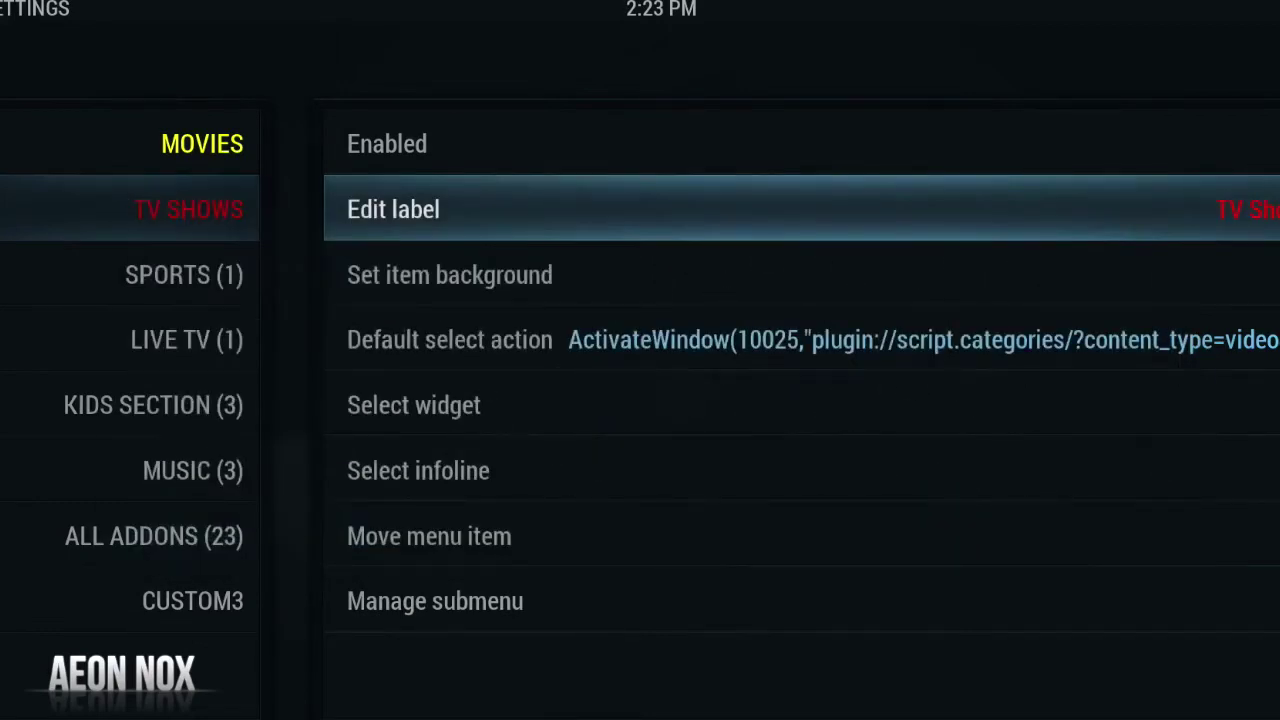
key(Left)
Strip ' (1)' from the Sports label and wrap it in [COLORlimegreen]…[/COLOR].
key(Down)
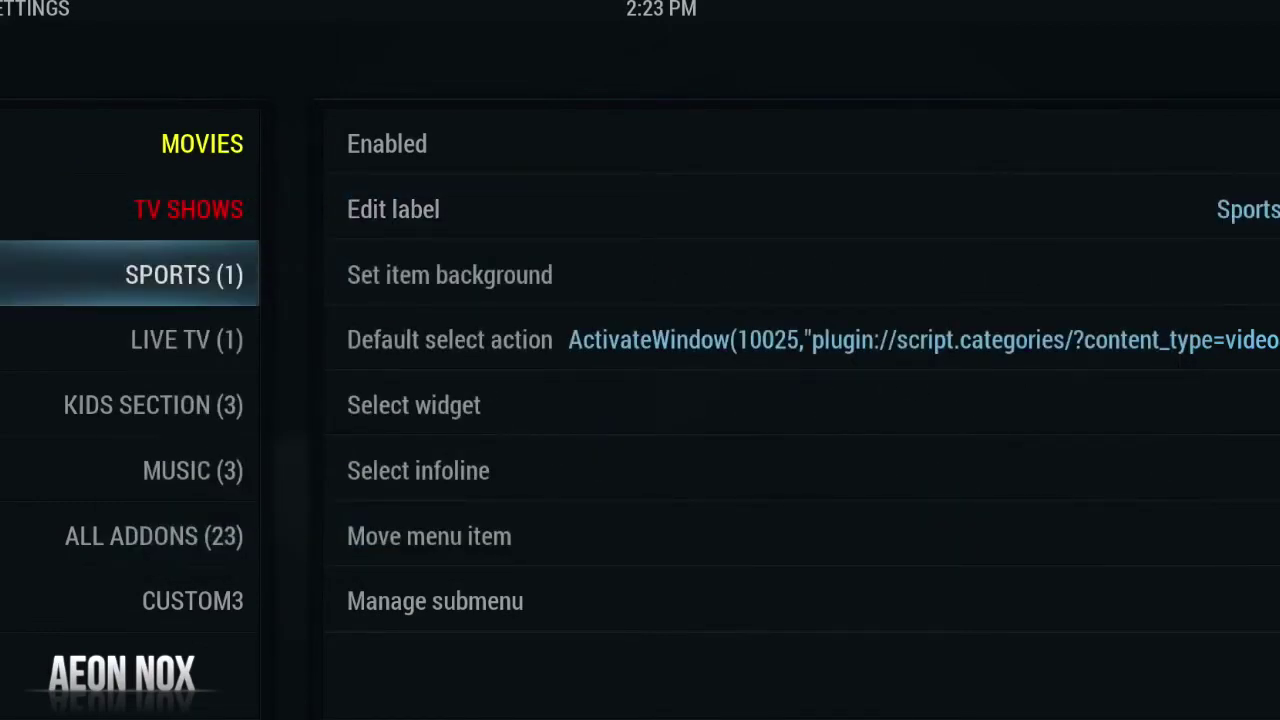
key(Right)
key(Return)
key(BackSpace)
key(BackSpace)
key(BackSpace)
key(BackSpace)
text([/)
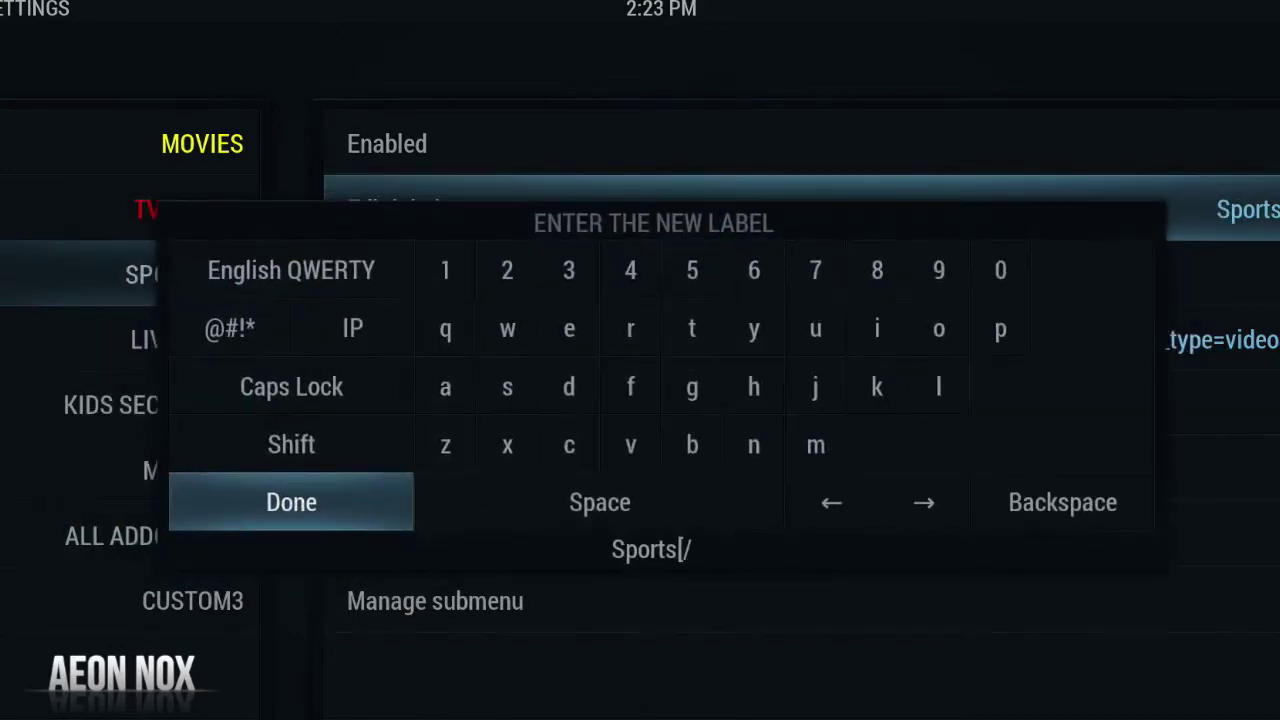
text(COLOR])
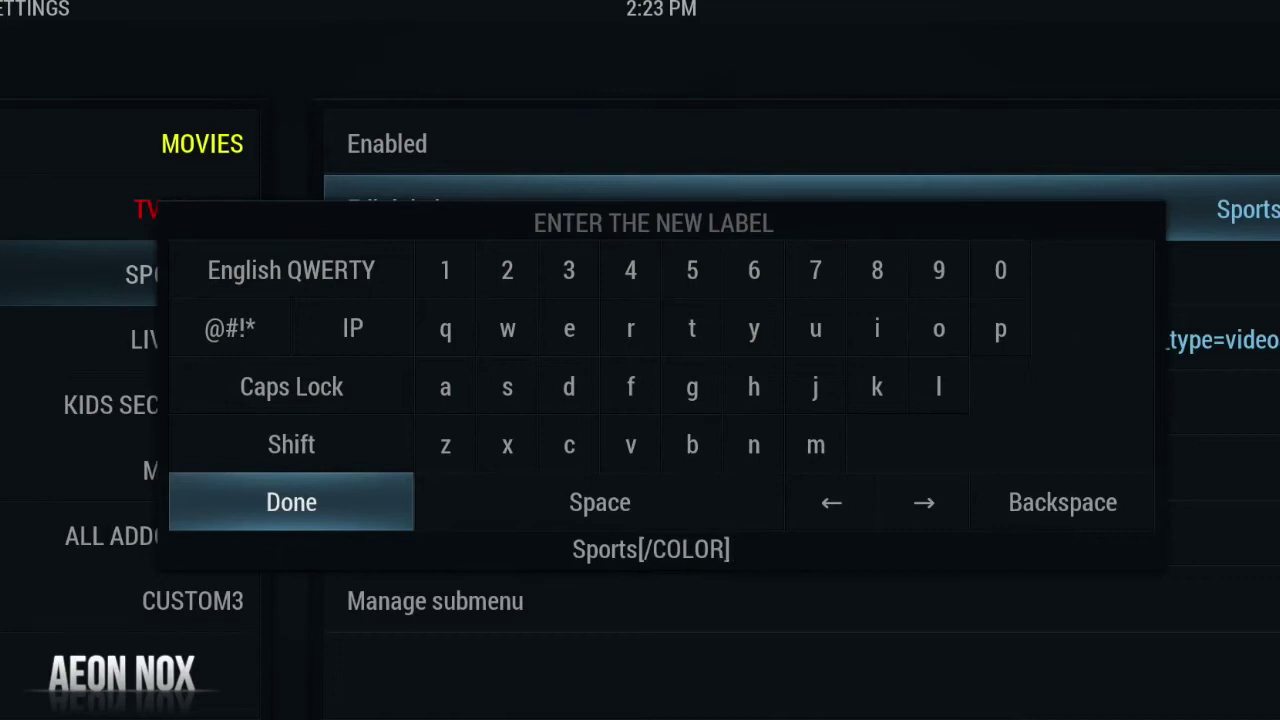
key(Left)
key(Left)
key(Left)
key(Return)
key(Return)
key(Return)
key(Return)
key(Return)
key(Return)
key(Return)
key(Return)
key(Return)
key(Return)
key(Return)
key(Return)
key(Return)
key(Return)
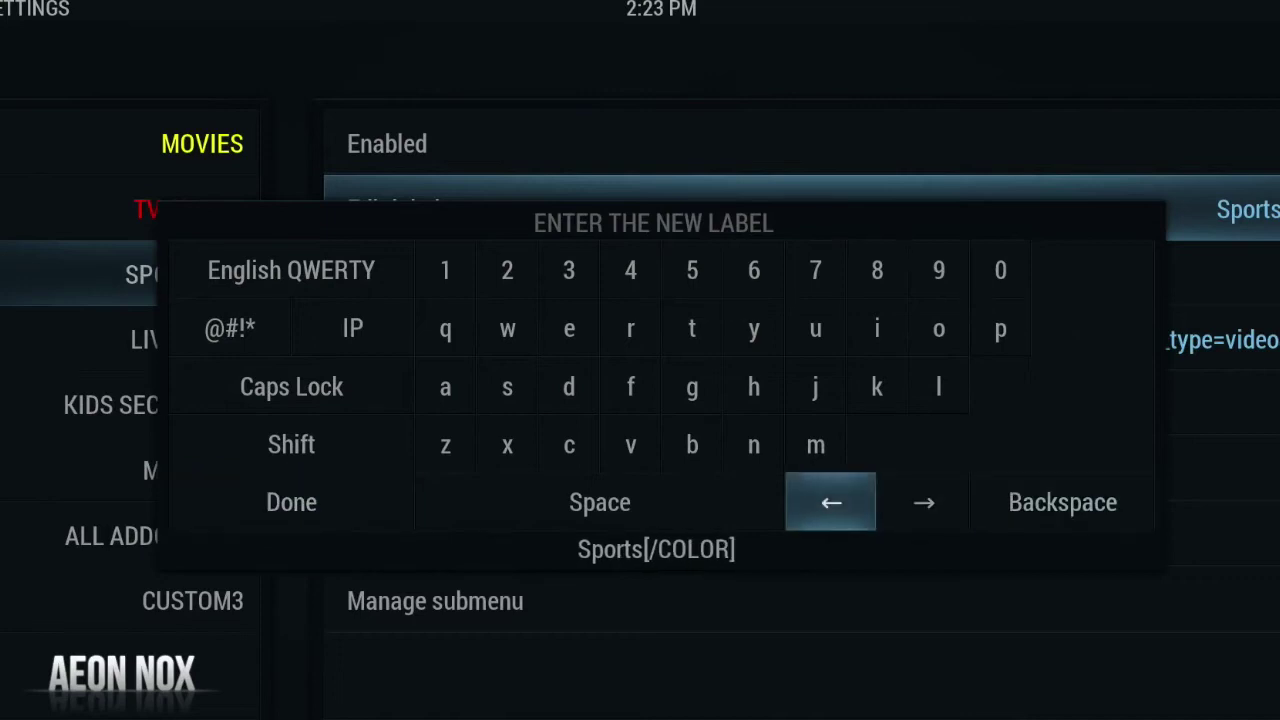
text([COLOR)
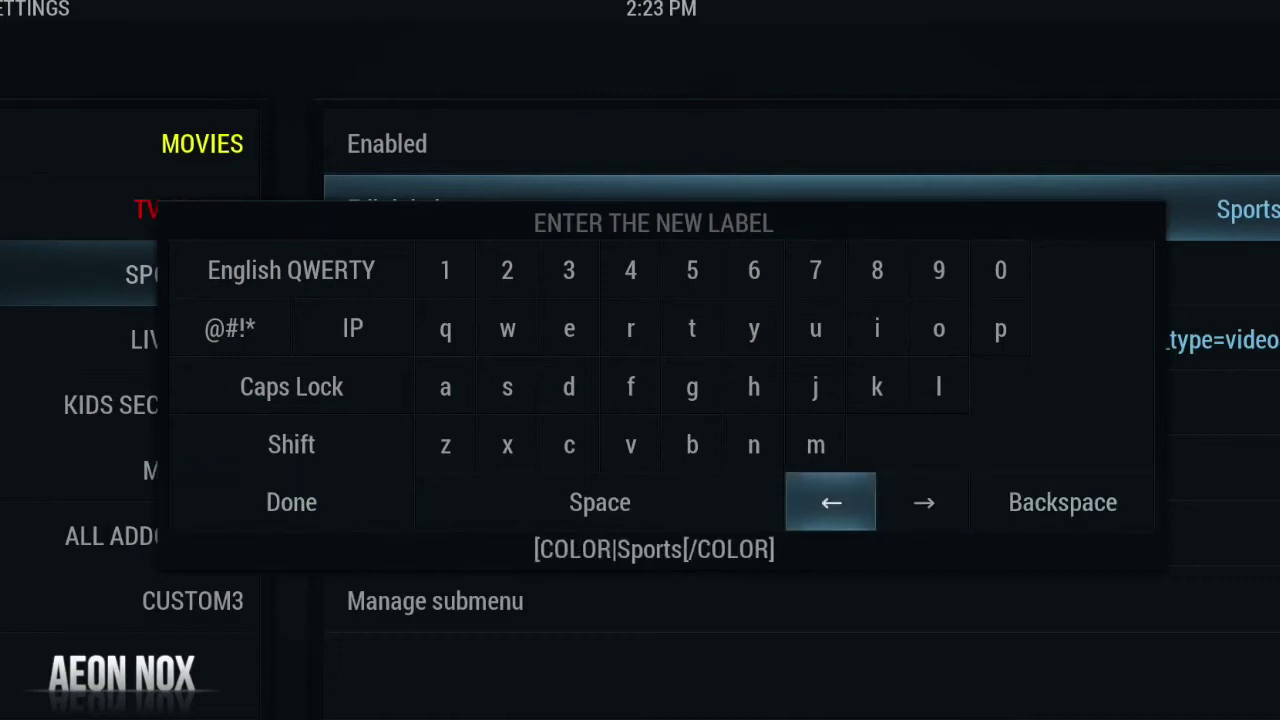
text(limegree)
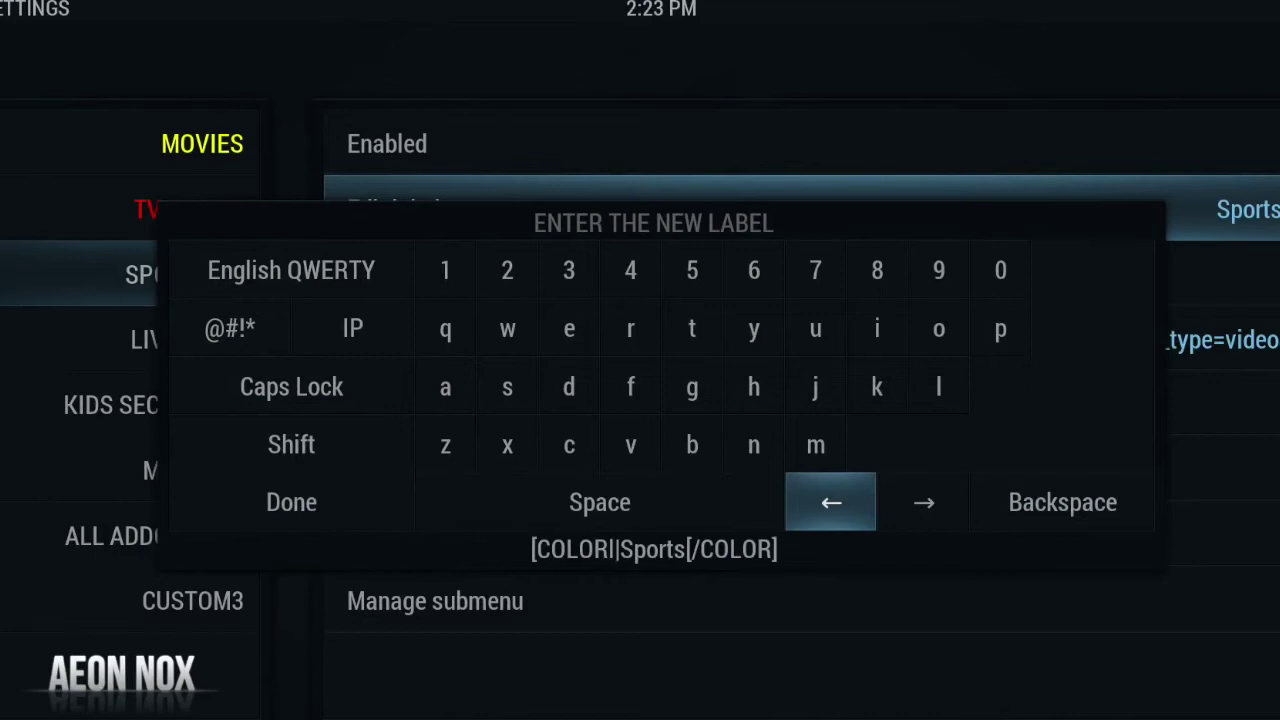
text(n])
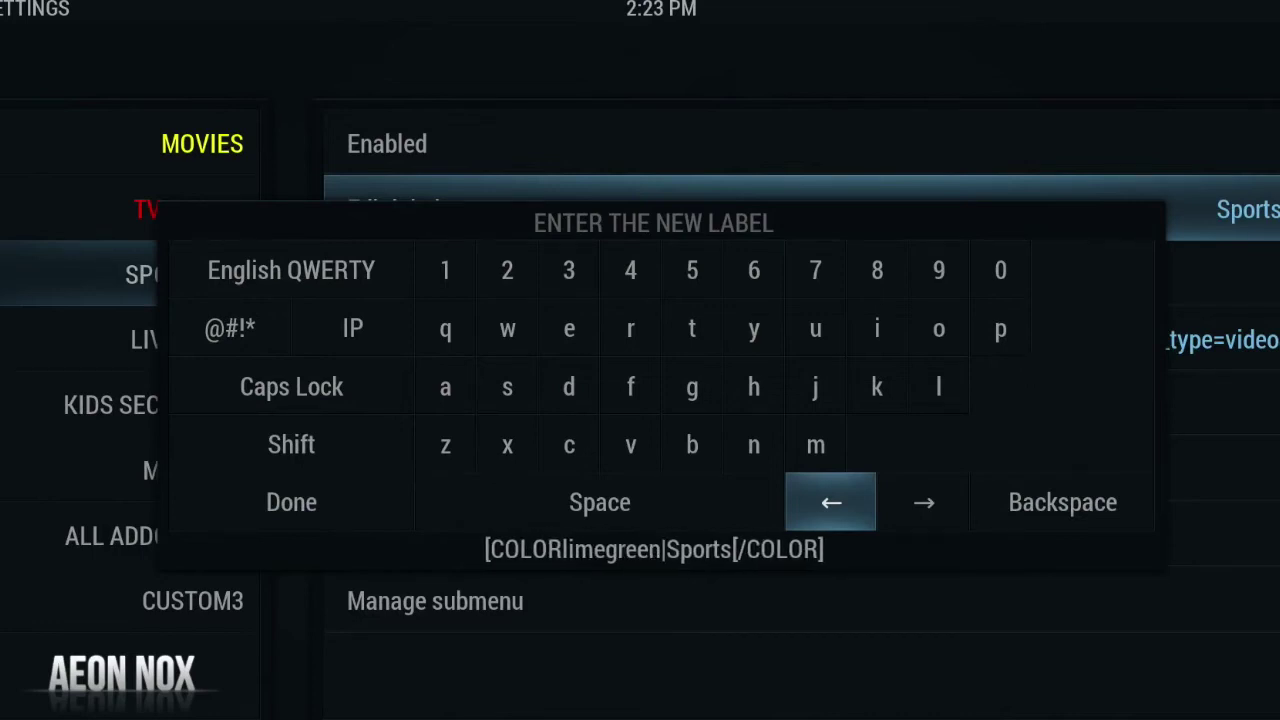
key(Right)
key(Right)
key(Right)
key(Return)
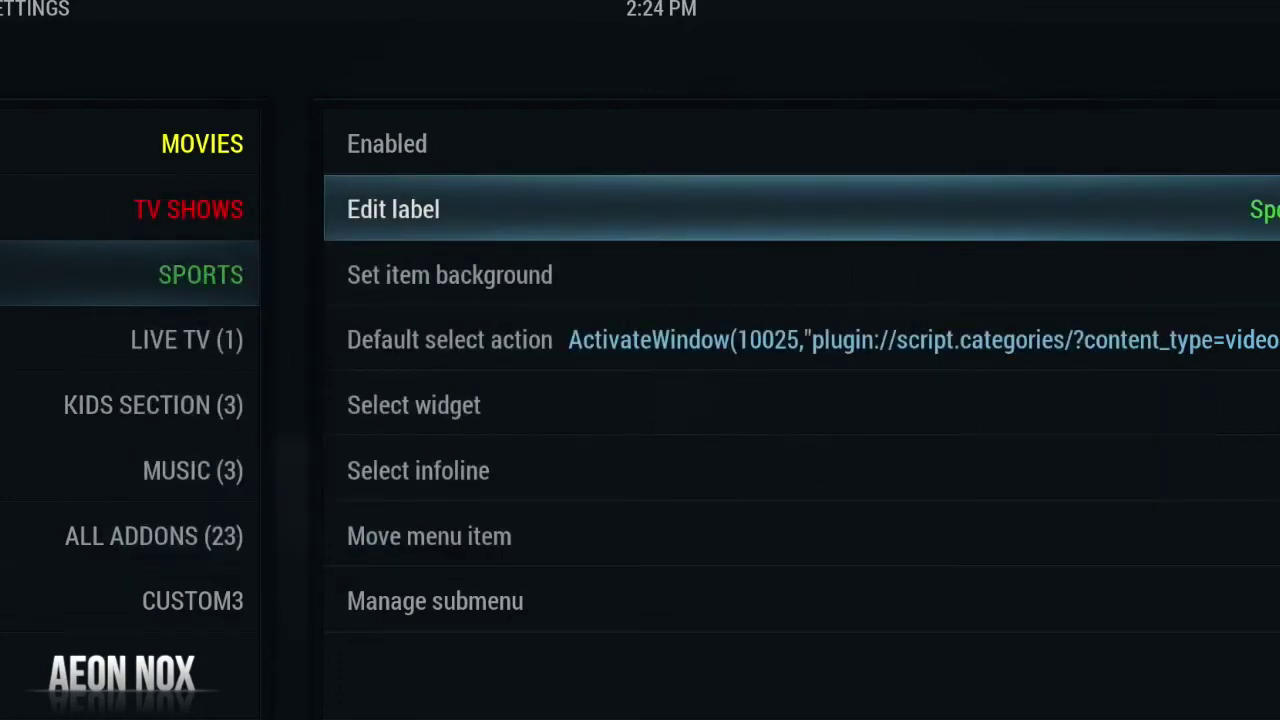
Back out to the home screen, preview the coloured menu items and peek into Movies add-ons.
key(Escape)
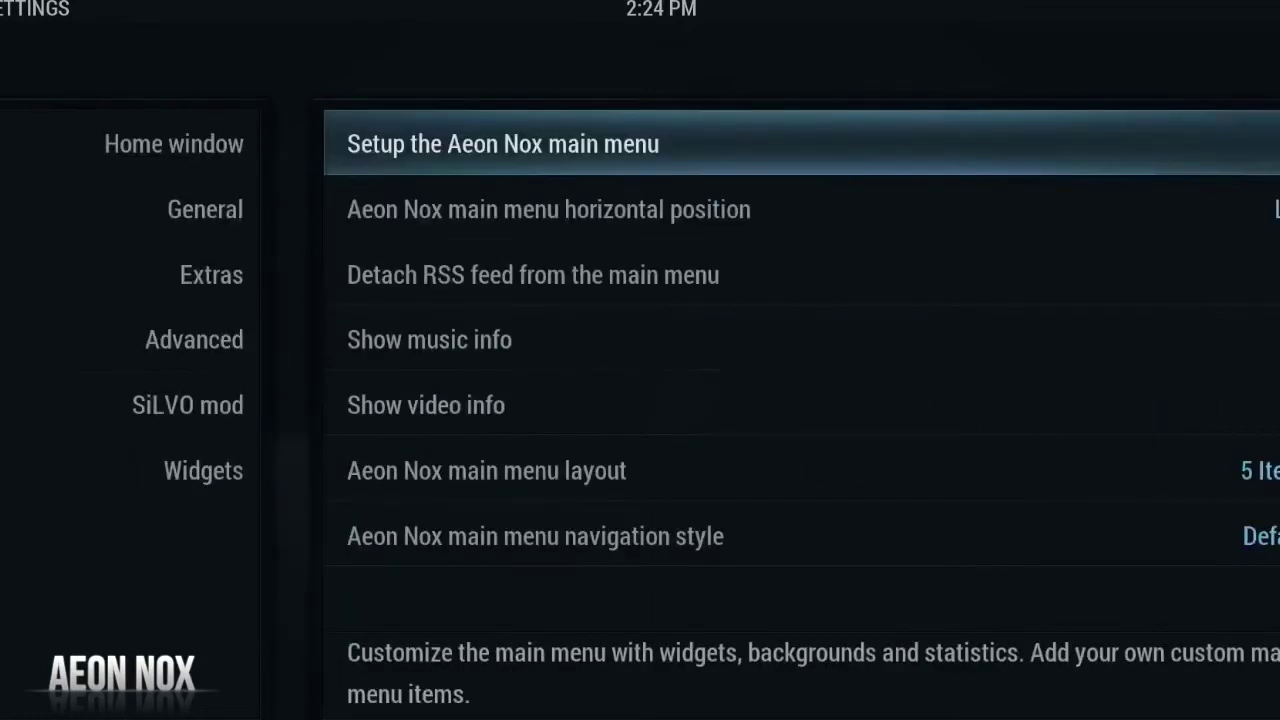
key(Escape)
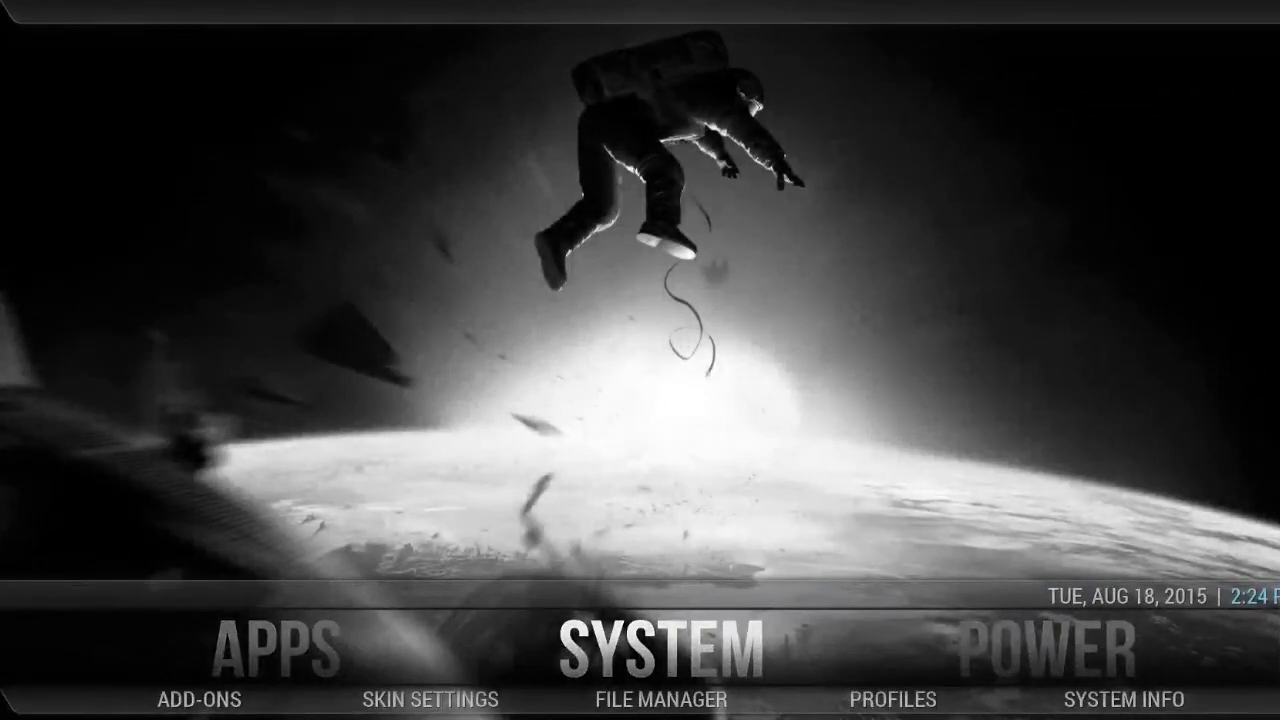
key(Right)
key(Right)
key(Right)
key(Right)
key(Right)
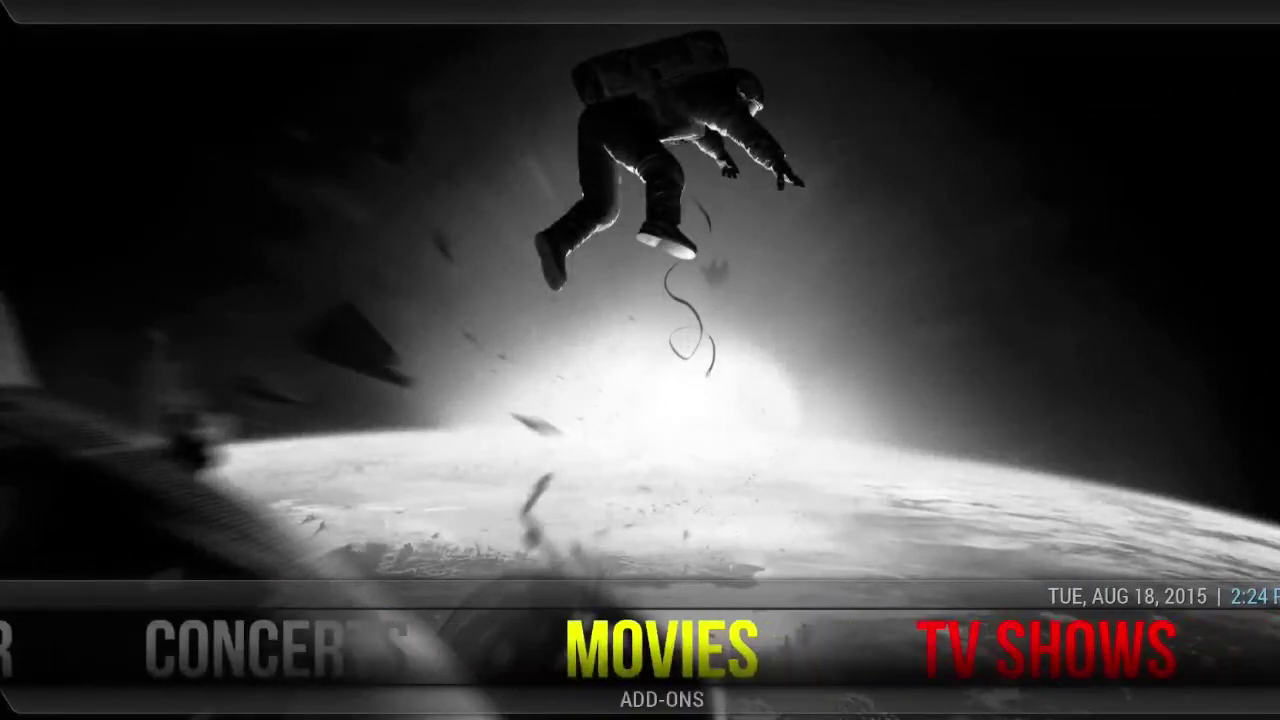
key(Right)
key(Right)
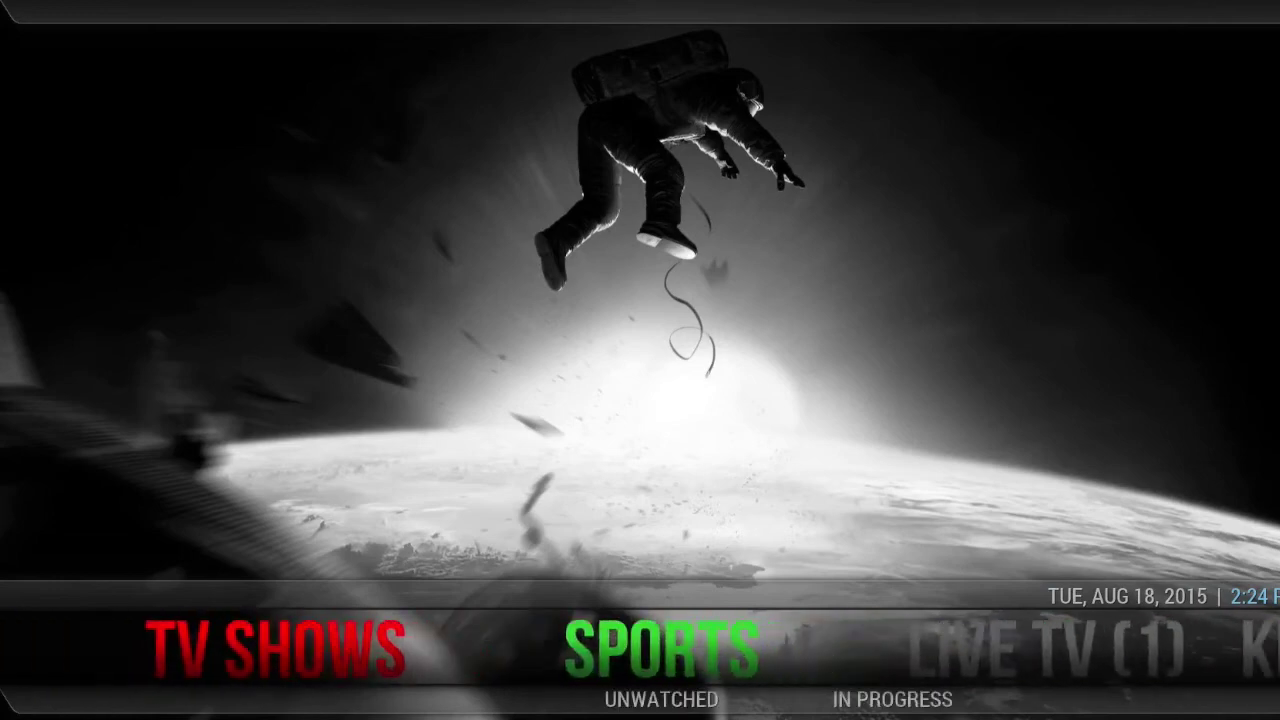
key(Left)
key(Left)
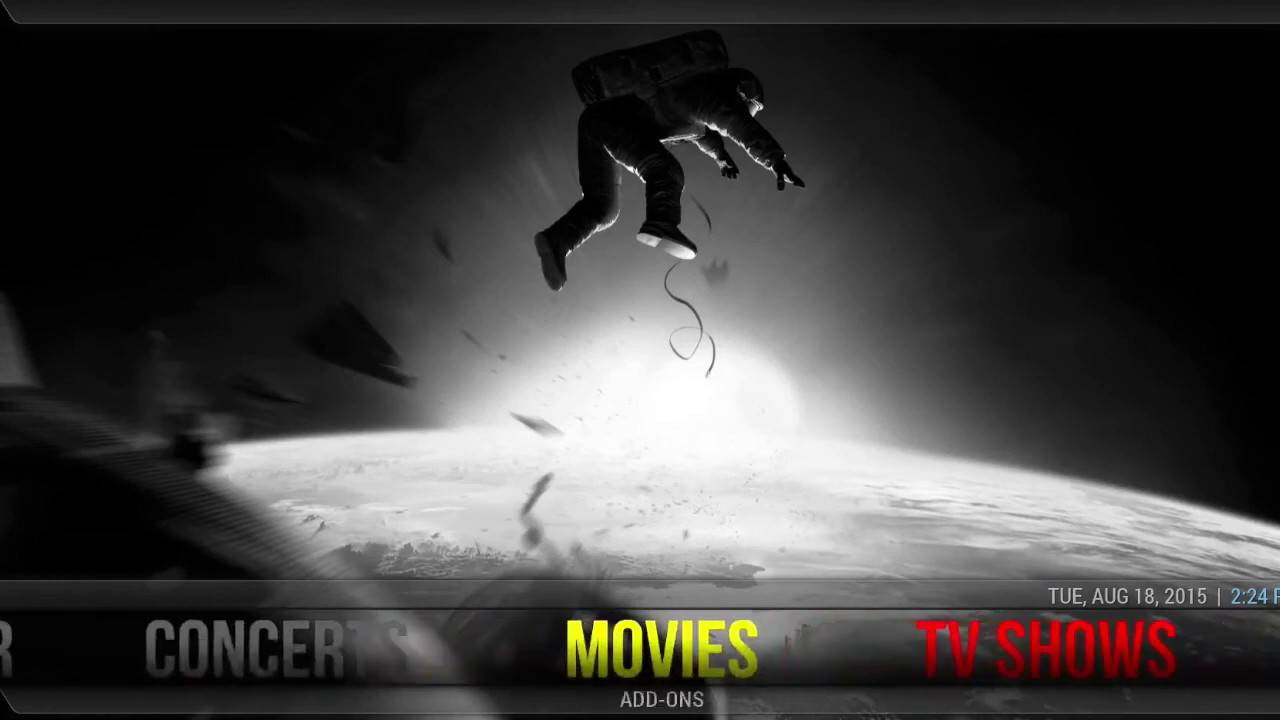
key(Down)
key(Return)
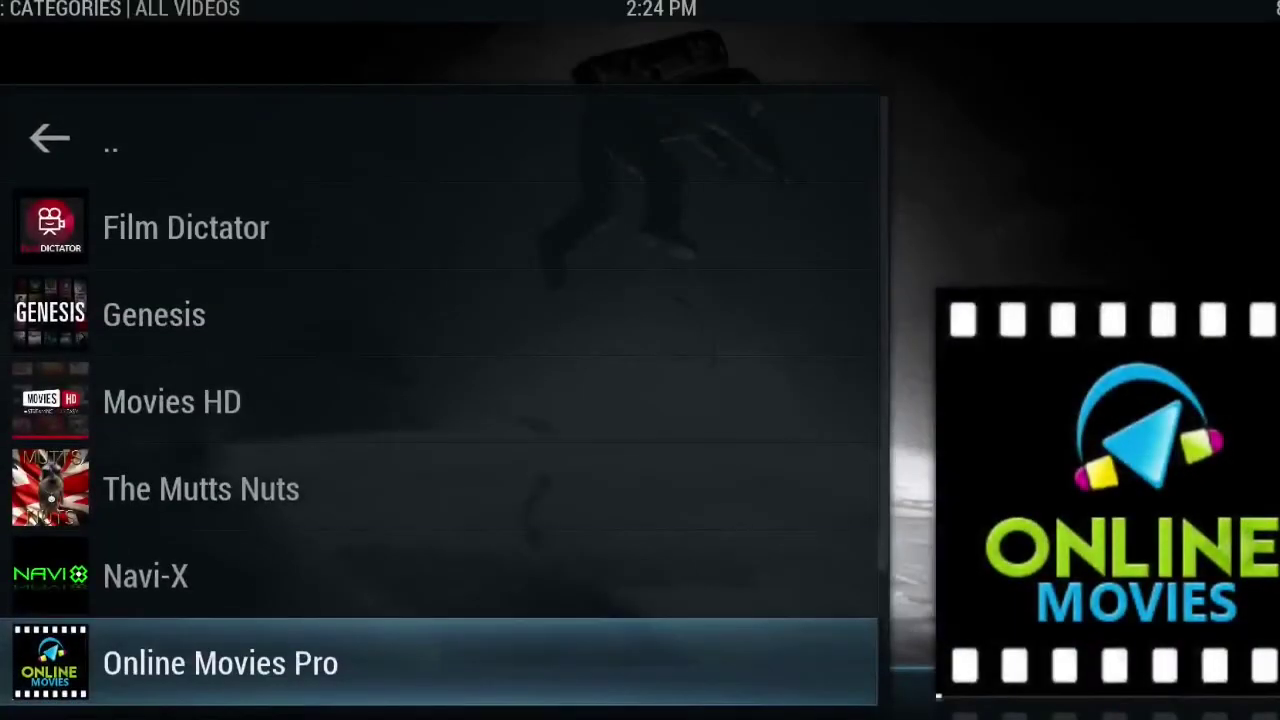
key(Up)
key(Up)
key(Up)
key(Up)
key(Up)
key(Escape)
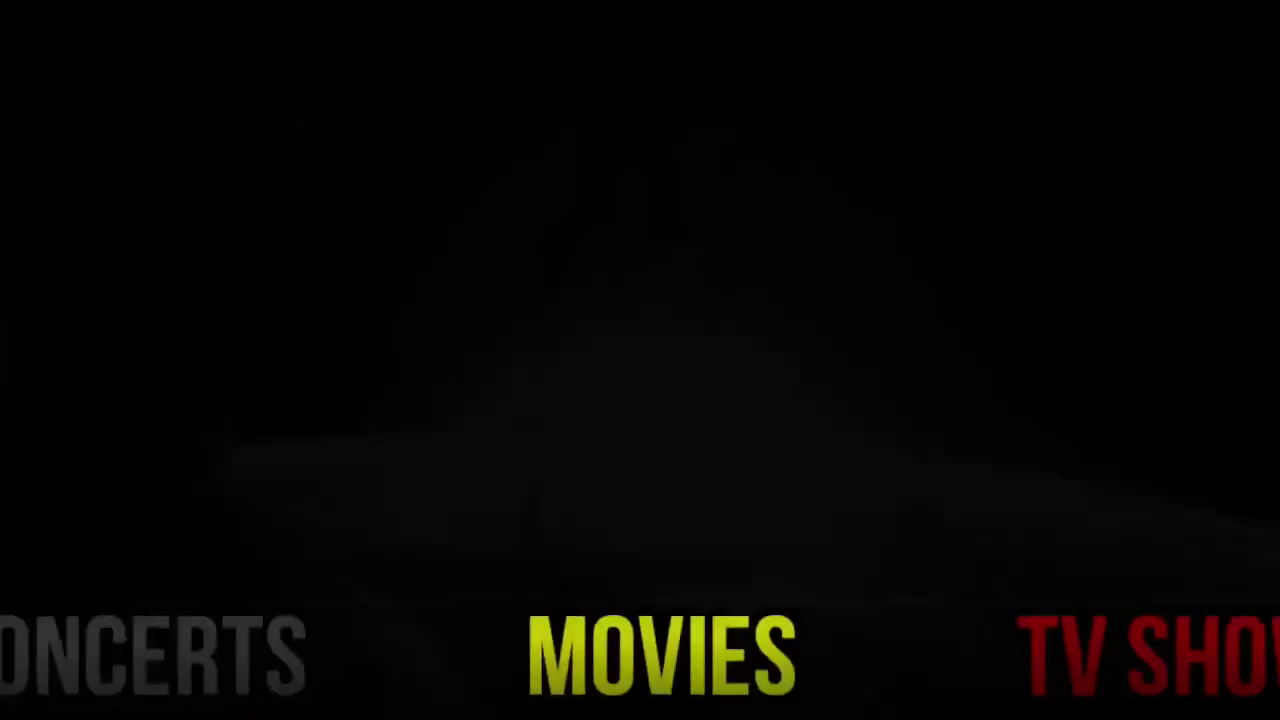
Peek into the Sports list, then open the Aeon Nox main menu setup from skin settings.
key(Right)
key(Right)
key(Return)
key(Escape)
key(Left)
key(Left)
key(Left)
key(Left)
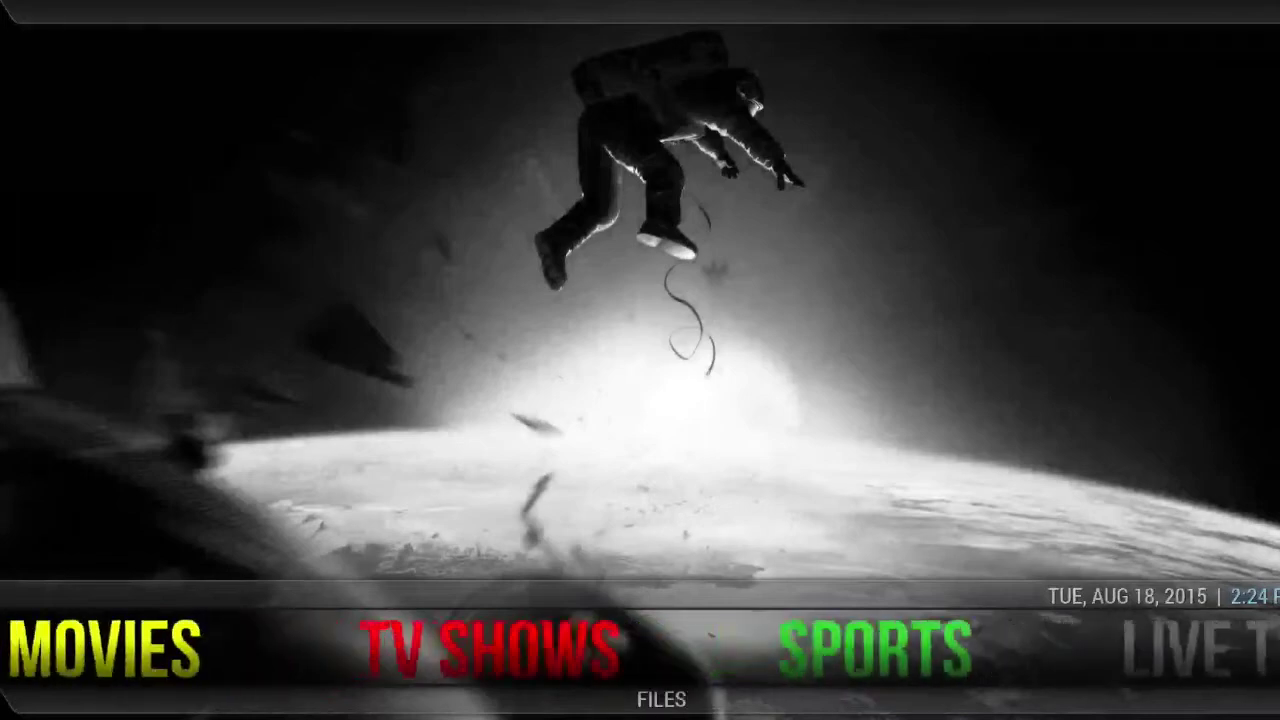
key(Left)
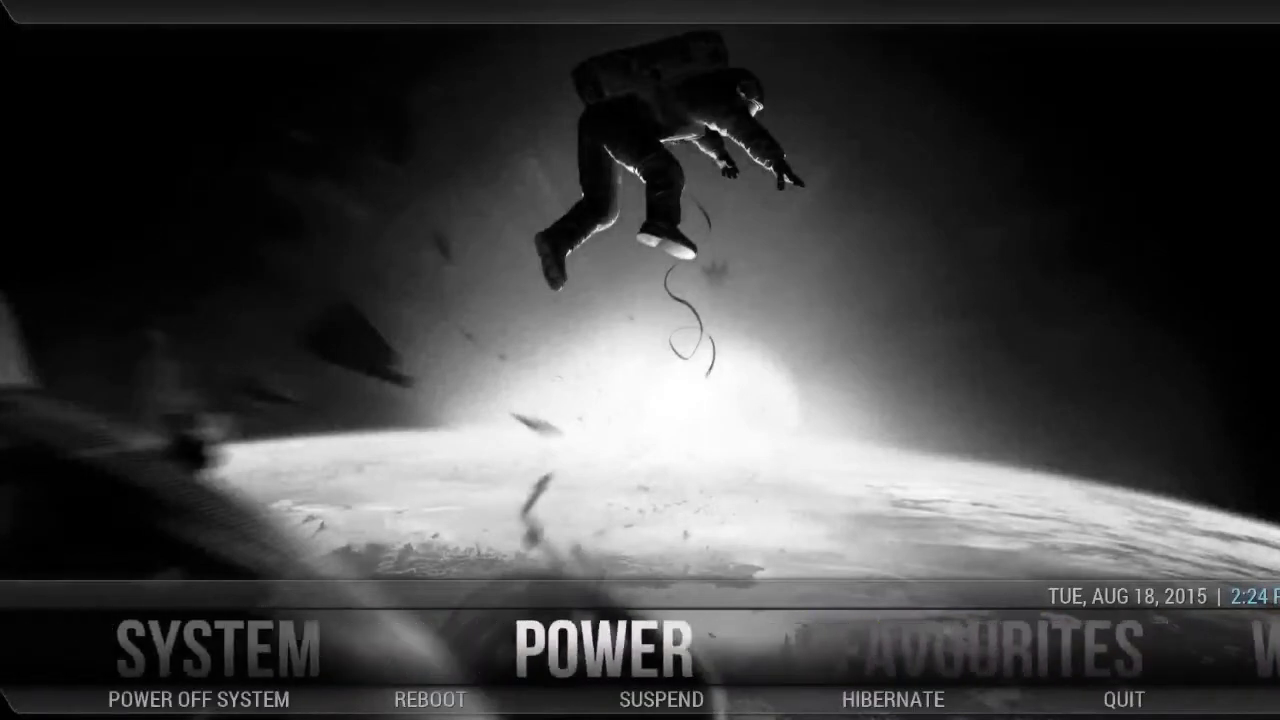
key(Return)
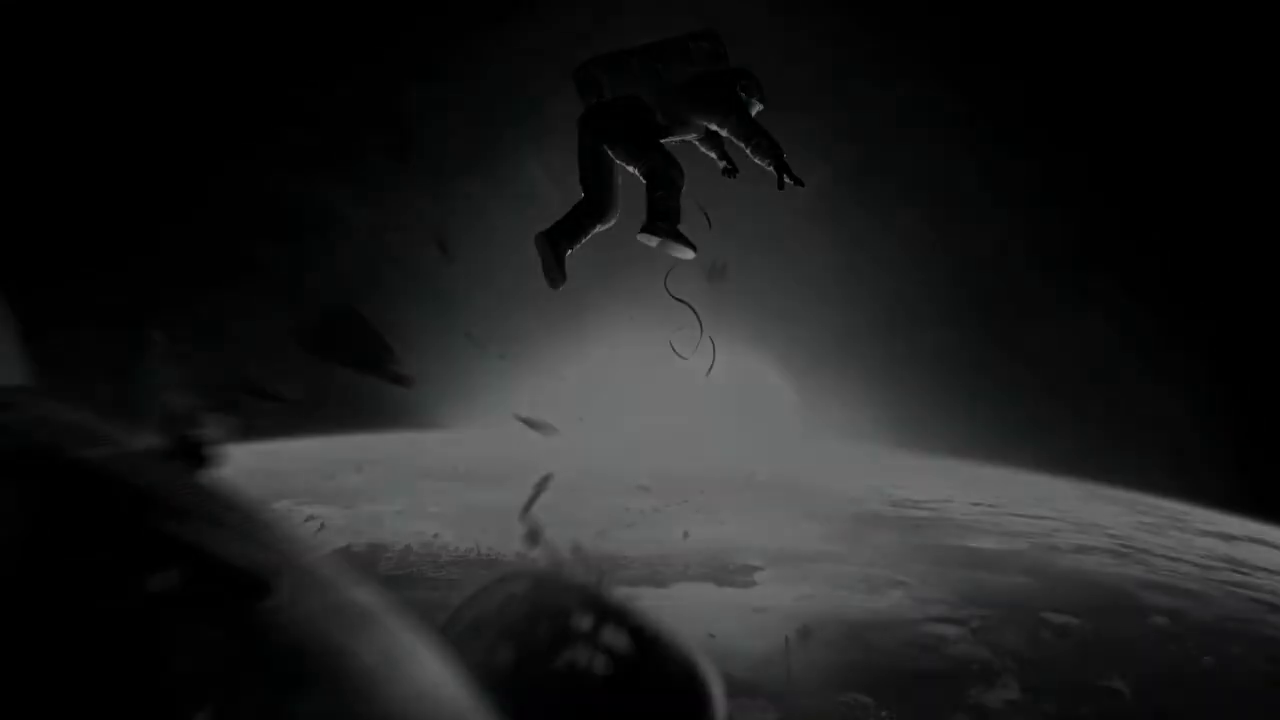
key(Right)
Edit the Movies label and append closing [/B][/I] tags after it.
key(Up)
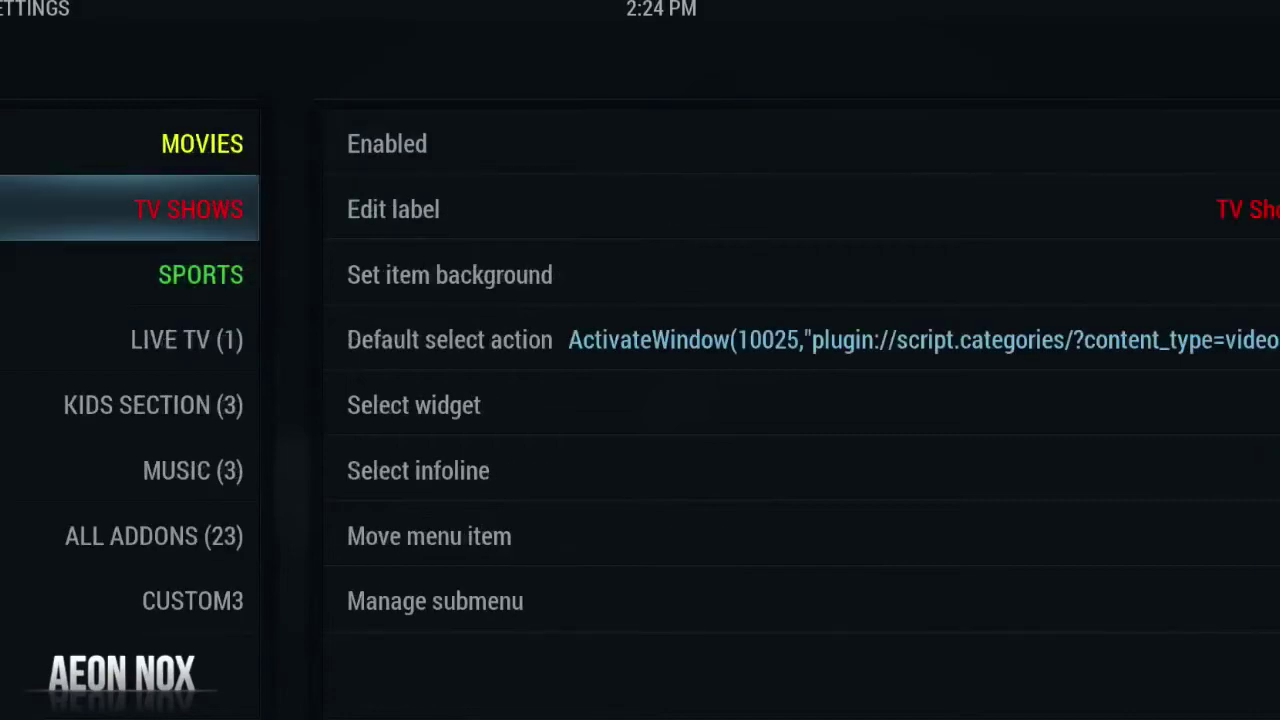
key(Up)
key(Right)
key(Return)
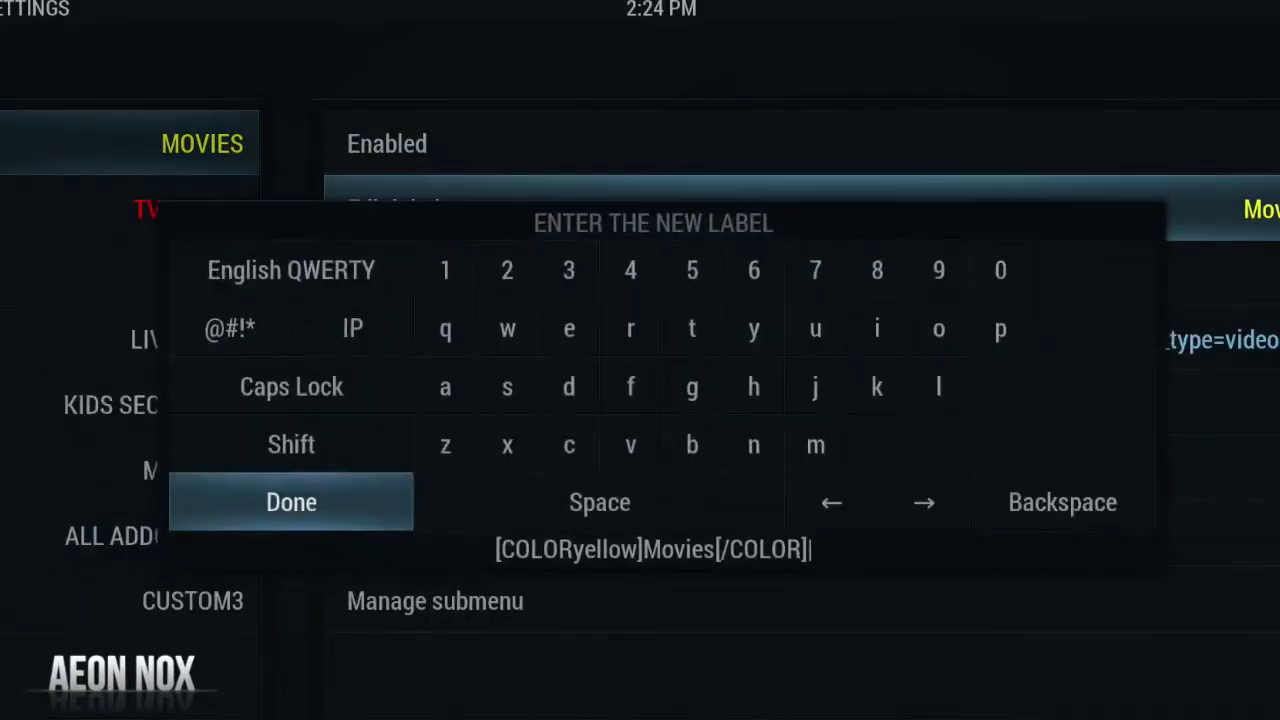
text([/B])
key(Left)
key(Left)
key(Left)
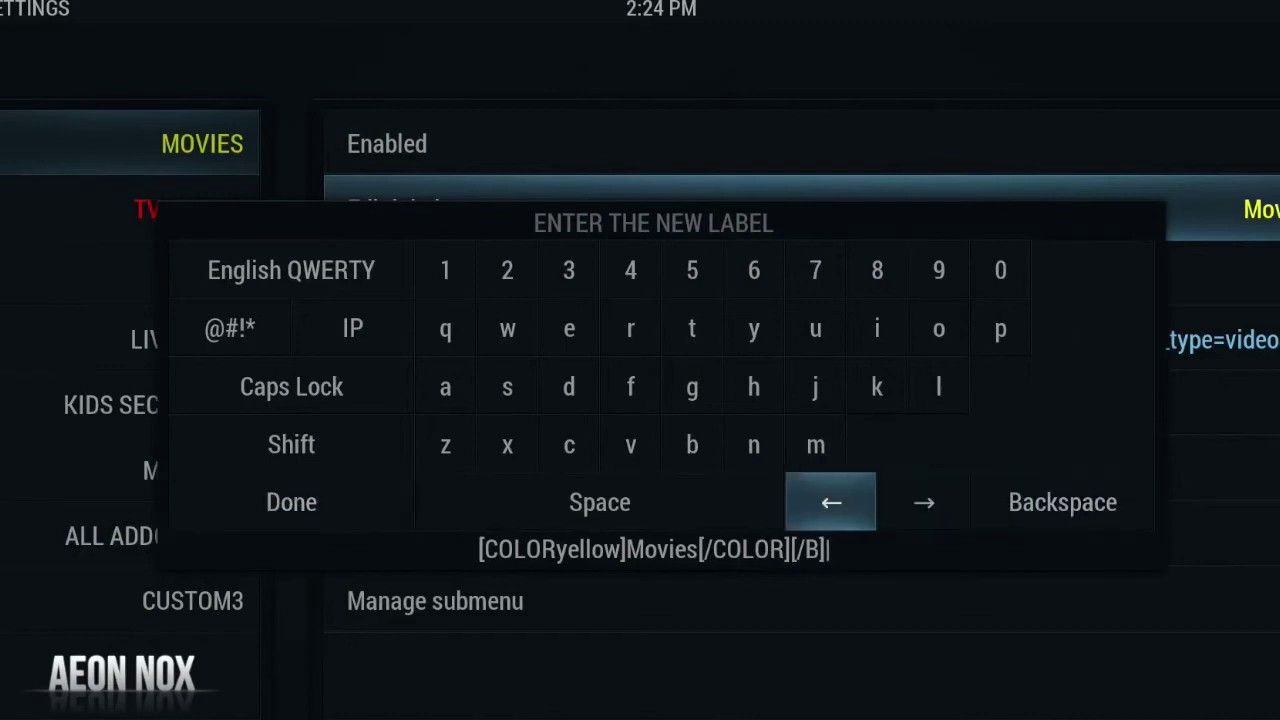
text([/I])
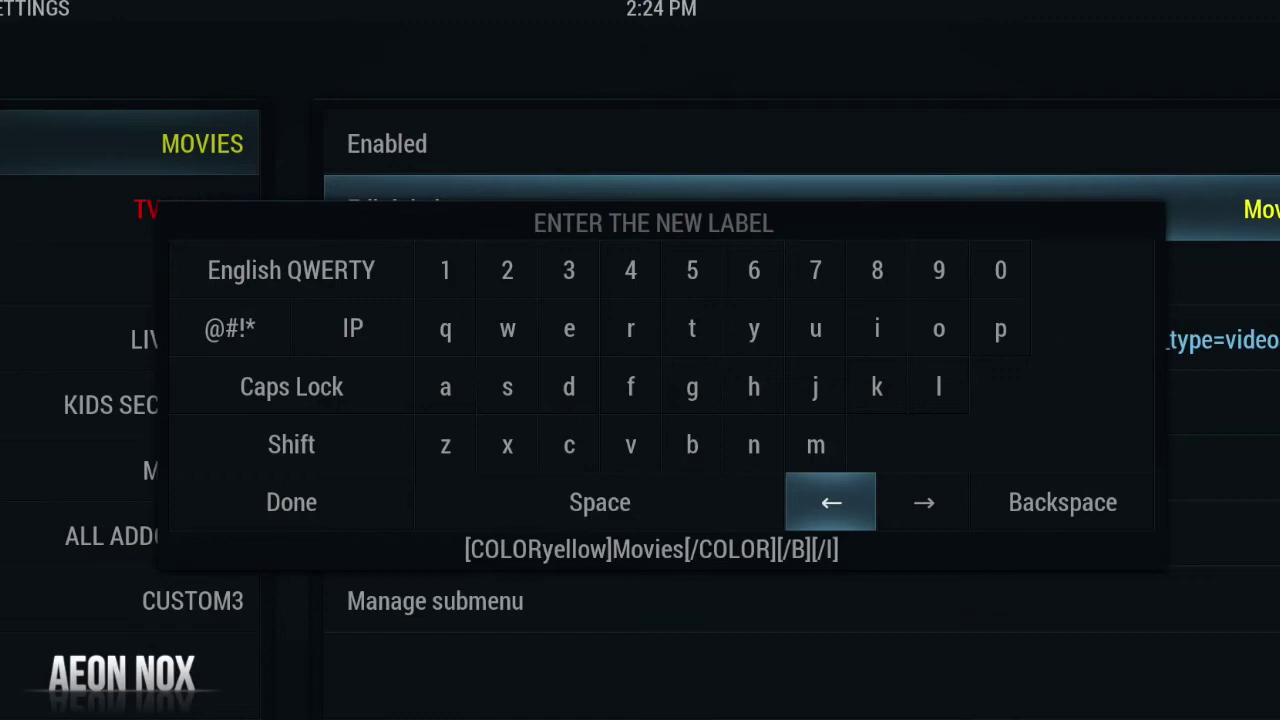
Insert [I][B] at the label's start and confirm the bold italic yellow Movies label.
key(Left)
key(Left)
key(Left)
key(Left)
key(Left)
key(Left)
key(Left)
key(Left)
key(Left)
key(Left)
key(Left)
key(Left)
key(Left)
key(Left)
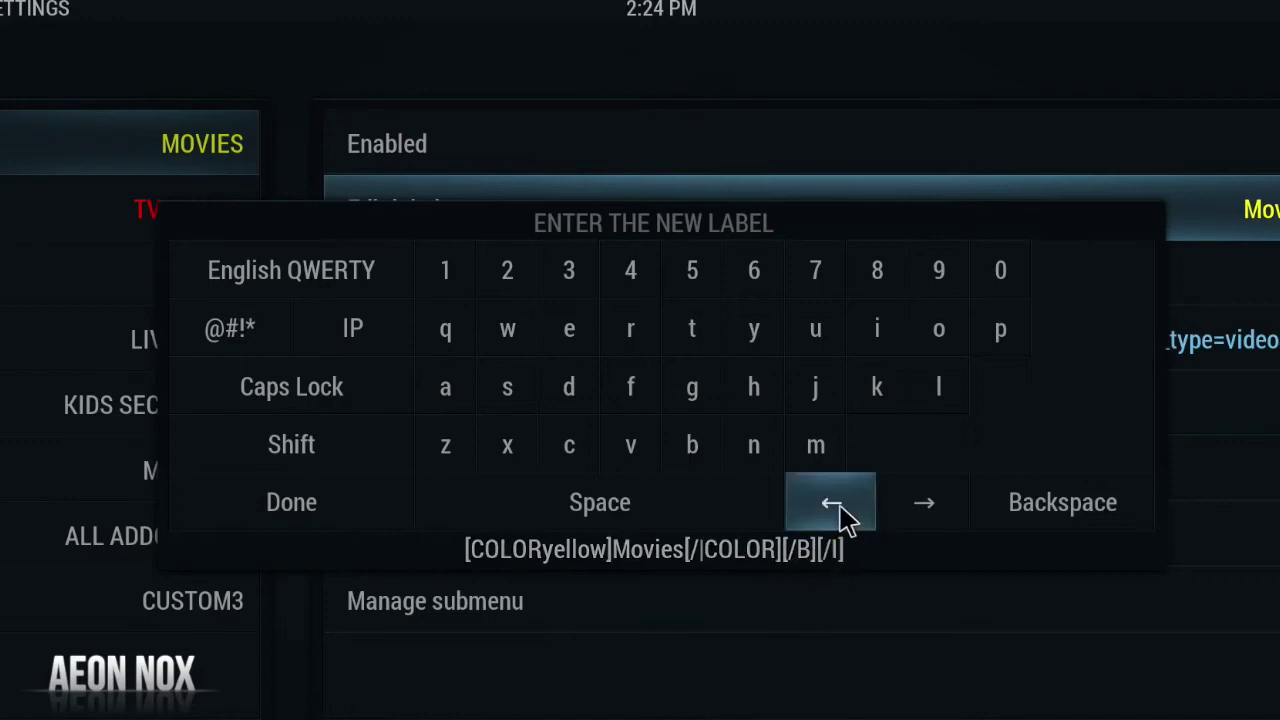
key(Right)
key(Left)
key(Return)
key(Return)
key(Return)
key(Return)
key(Return)
key(Return)
key(Return)
key(Return)
key(Return)
key(Return)
key(Return)
key(Return)
key(Return)
key(Return)
key(Return)
key(Return)
key(Return)
key(Return)
key(Return)
key(Return)
key(Return)
text([)
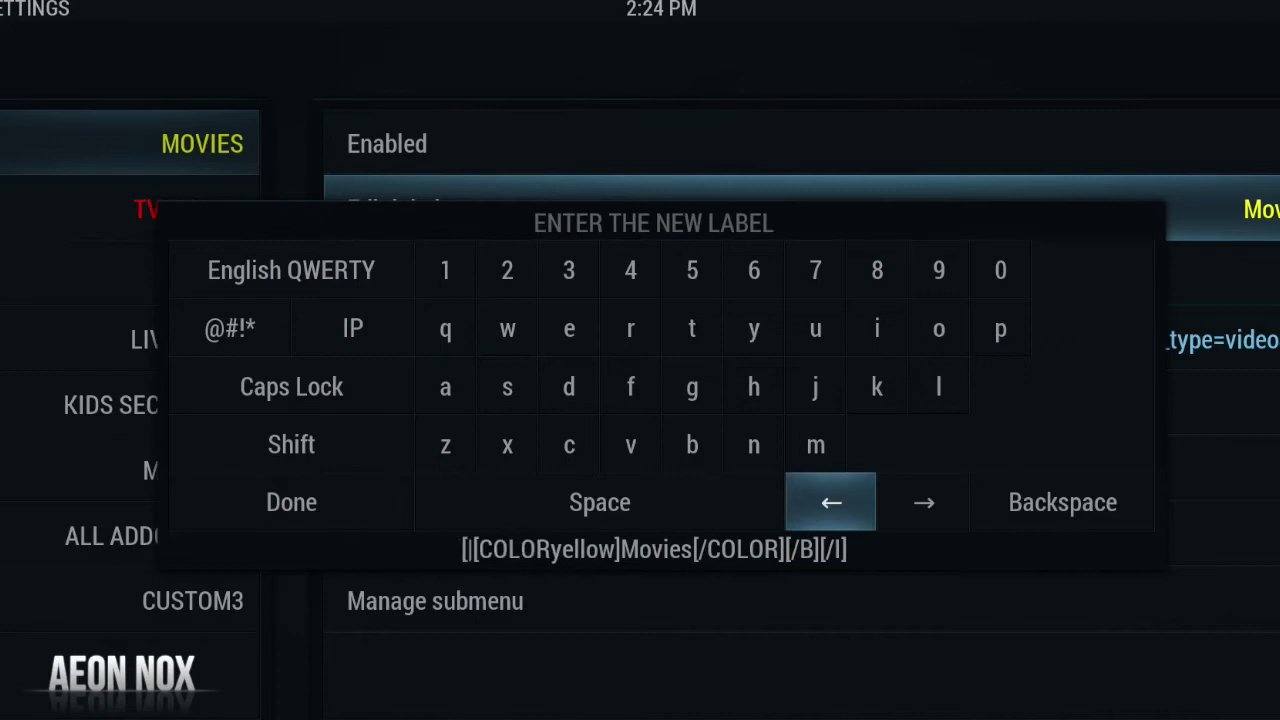
text(I][)
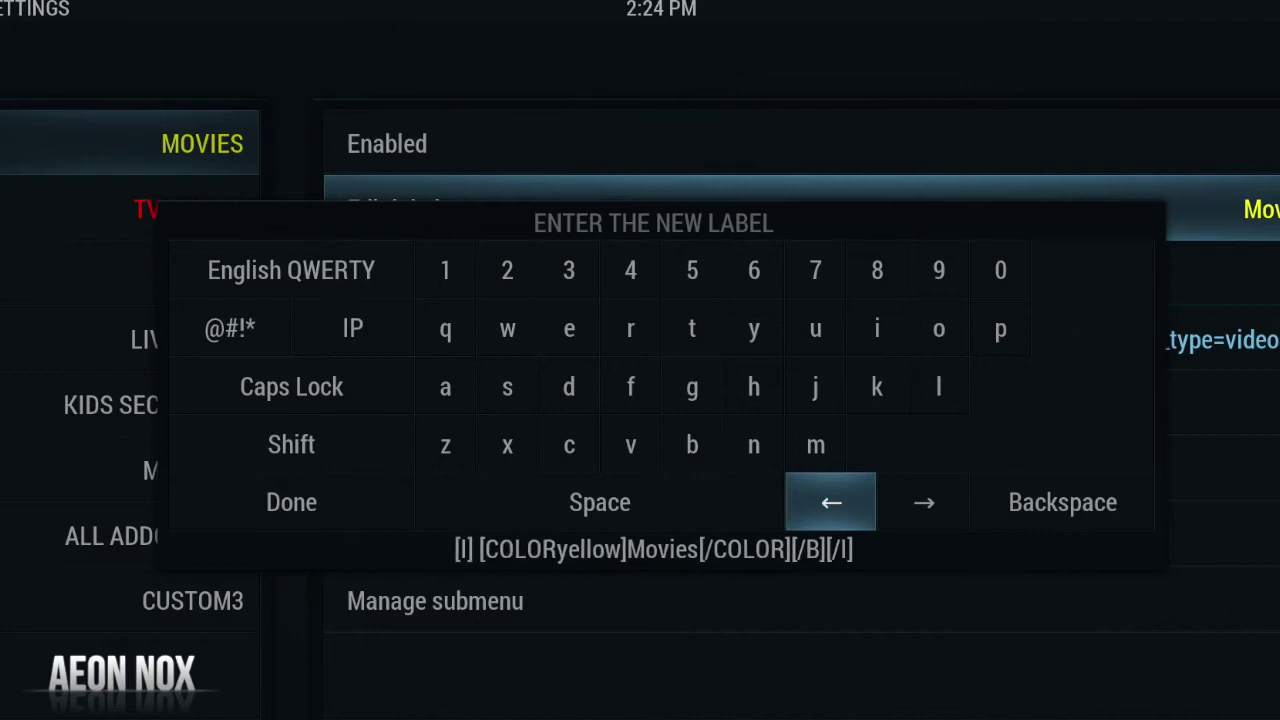
text(B])
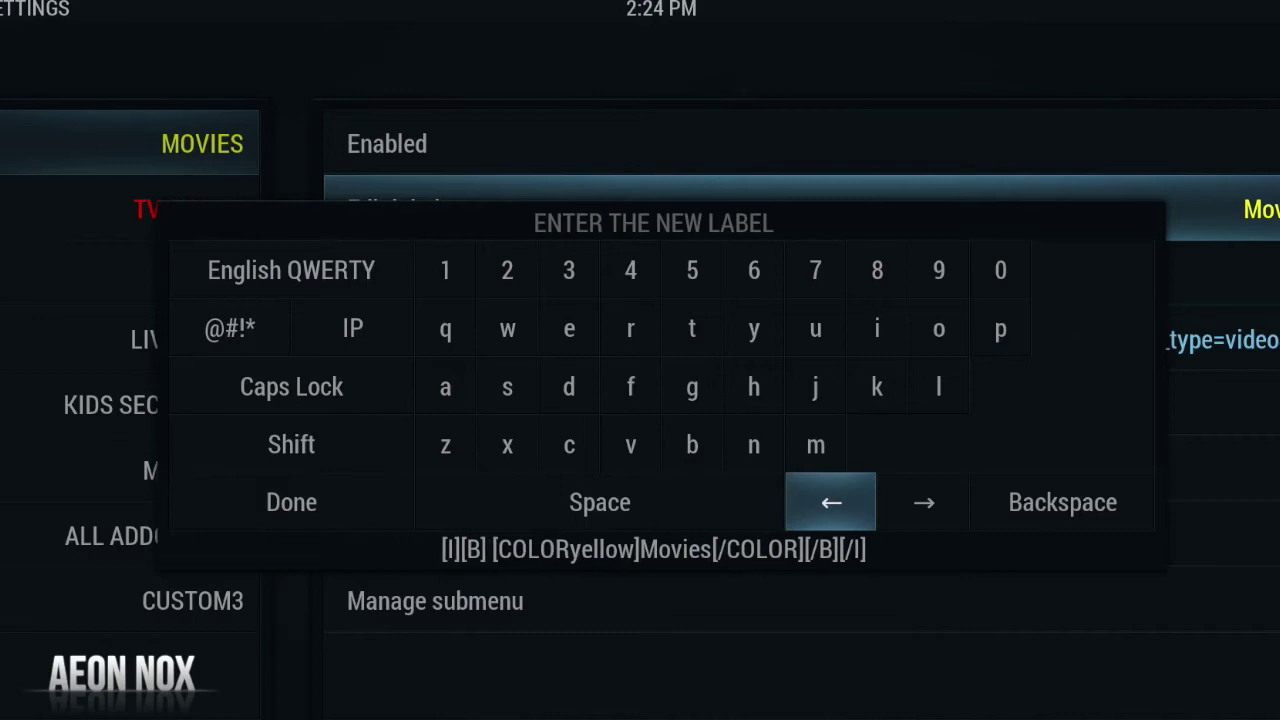
key(Right)
key(Right)
key(Right)
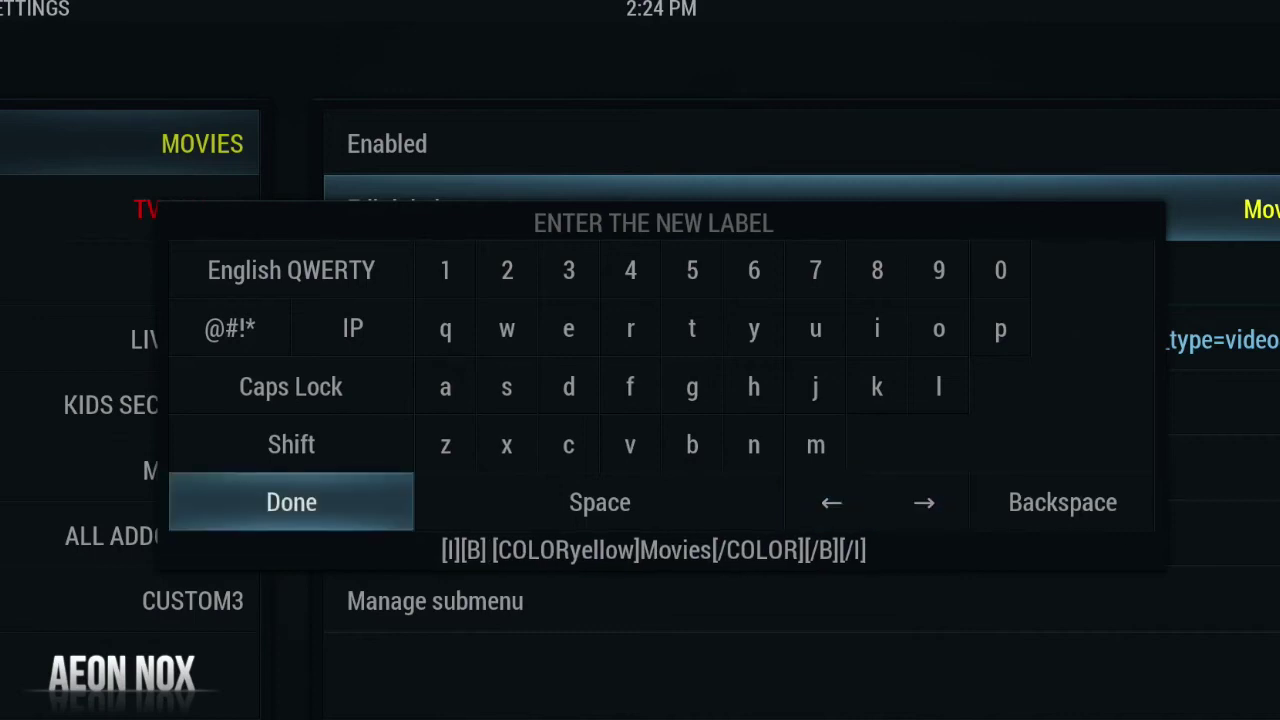
key(Return)
key(Left)
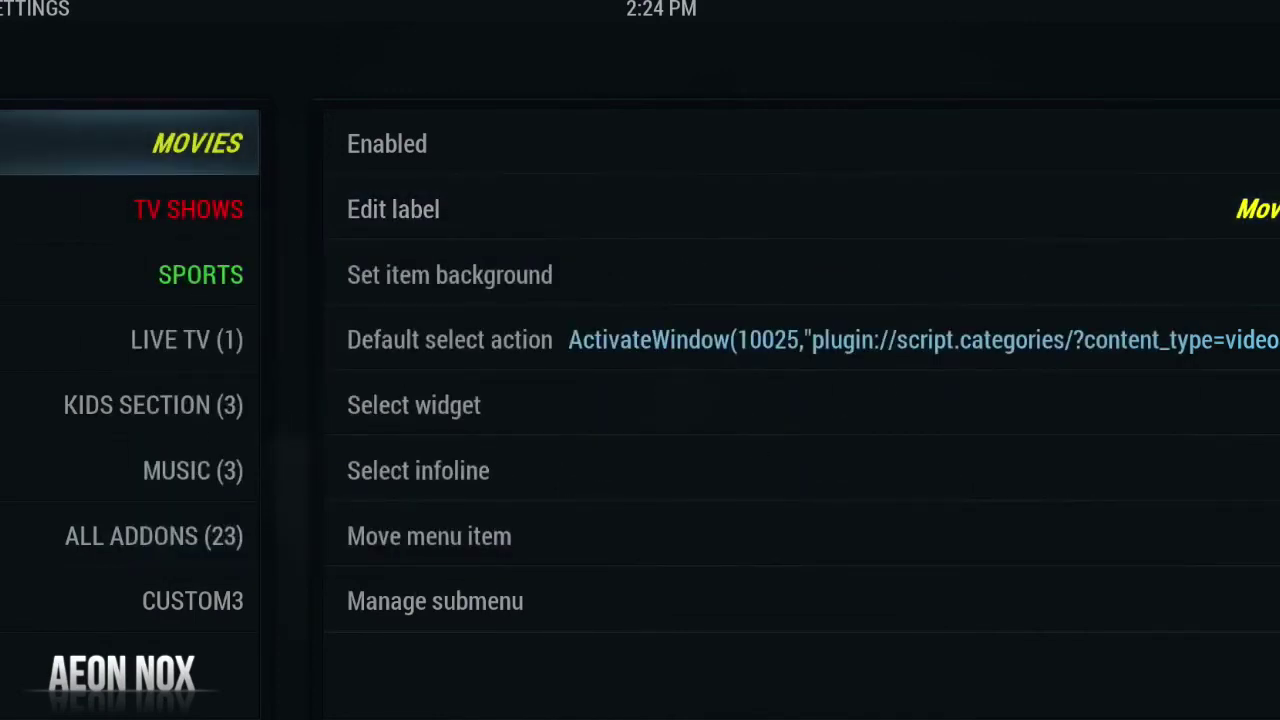
key(Down)
Return to the home screen and browse from Movies to Favourites to view the bold italic yellow item.
key(Escape)
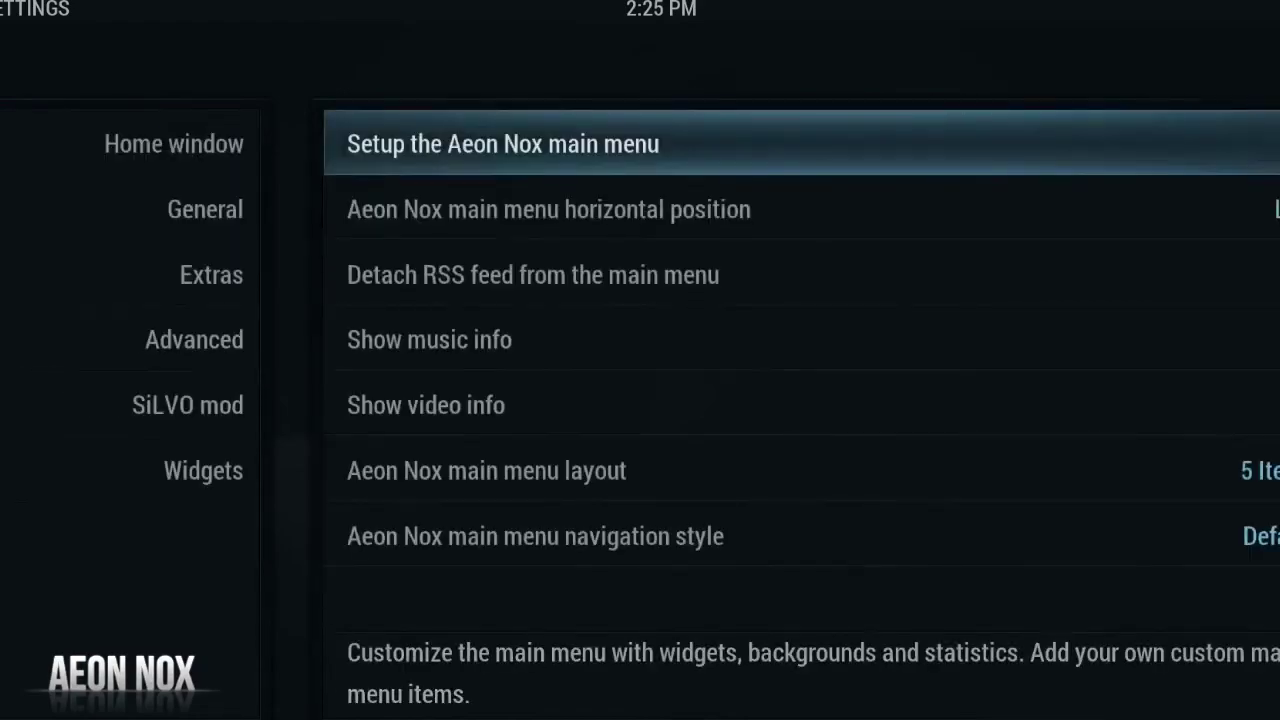
key(Escape)
key(Right)
key(Right)
key(Right)
key(Right)
key(Right)
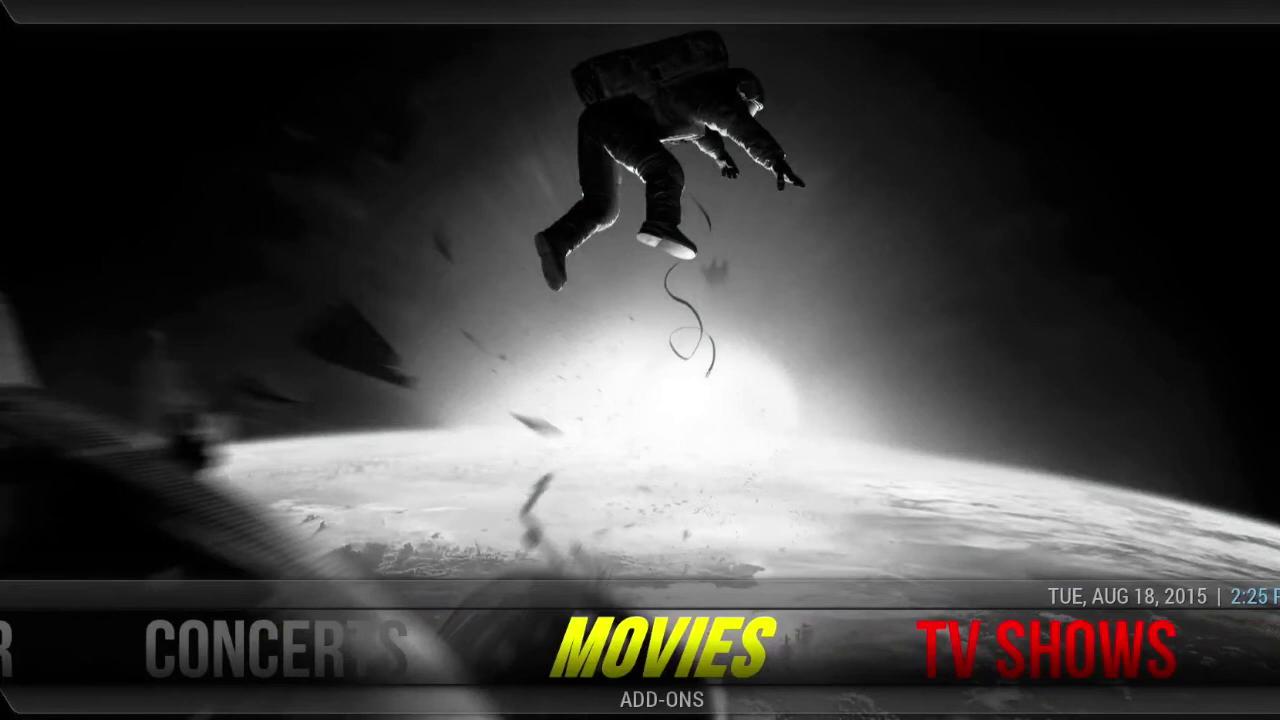
key(Right)
key(Right)
key(Left)
key(Right)
key(Right)
key(Right)
key(Right)
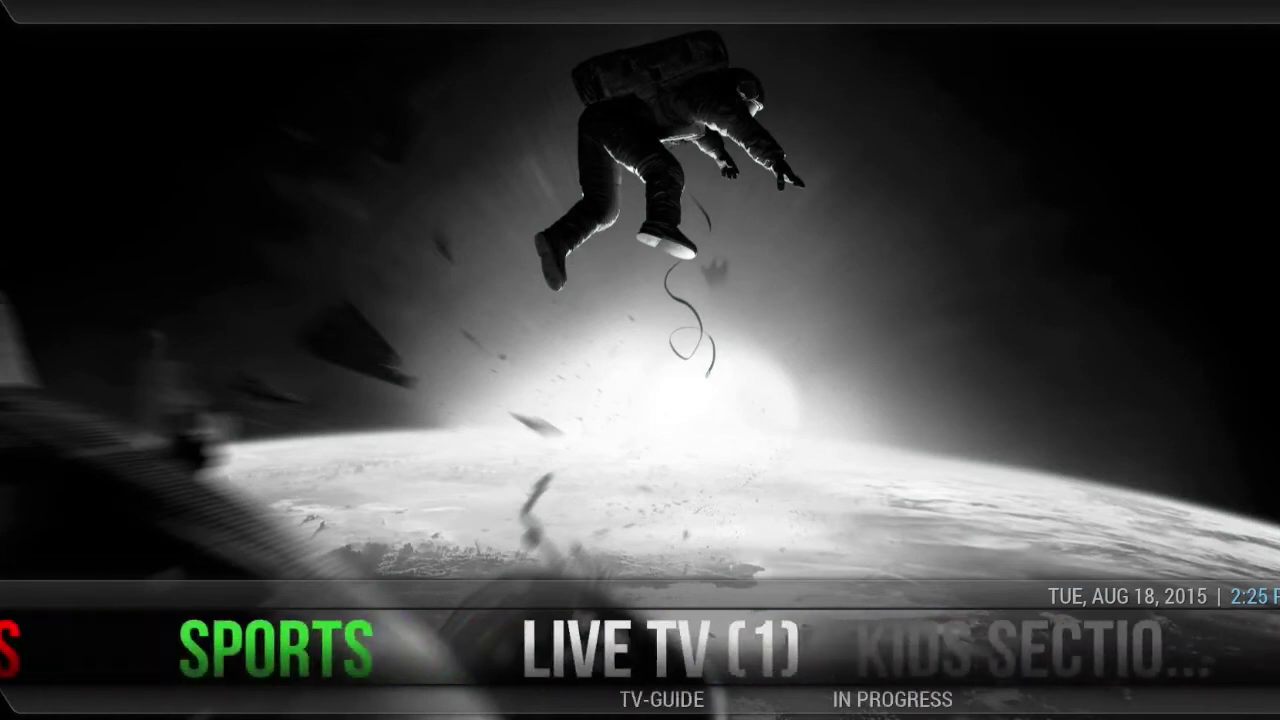
key(Right)
key(Right)
key(Right)
key(Right)
key(Right)
key(Right)
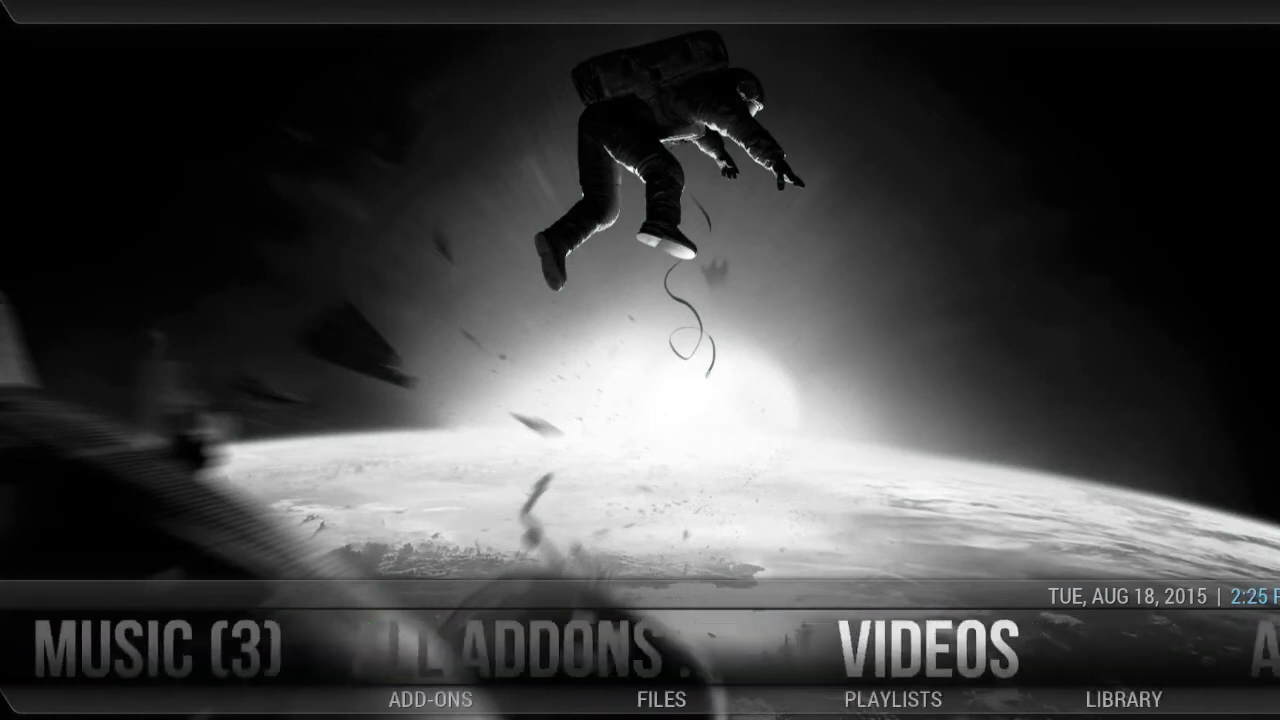
key(Right)
key(Right)
key(Right)
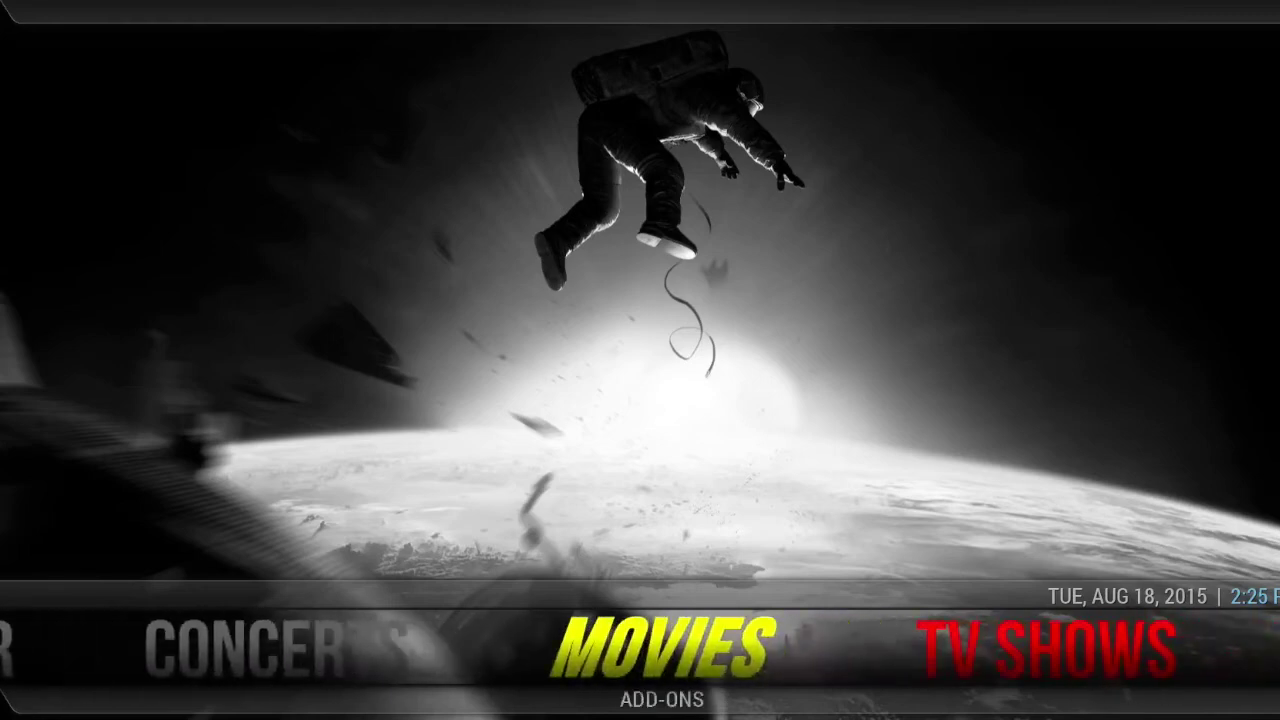
key(Left)
key(Left)
key(Left)
key(Left)
key(Left)
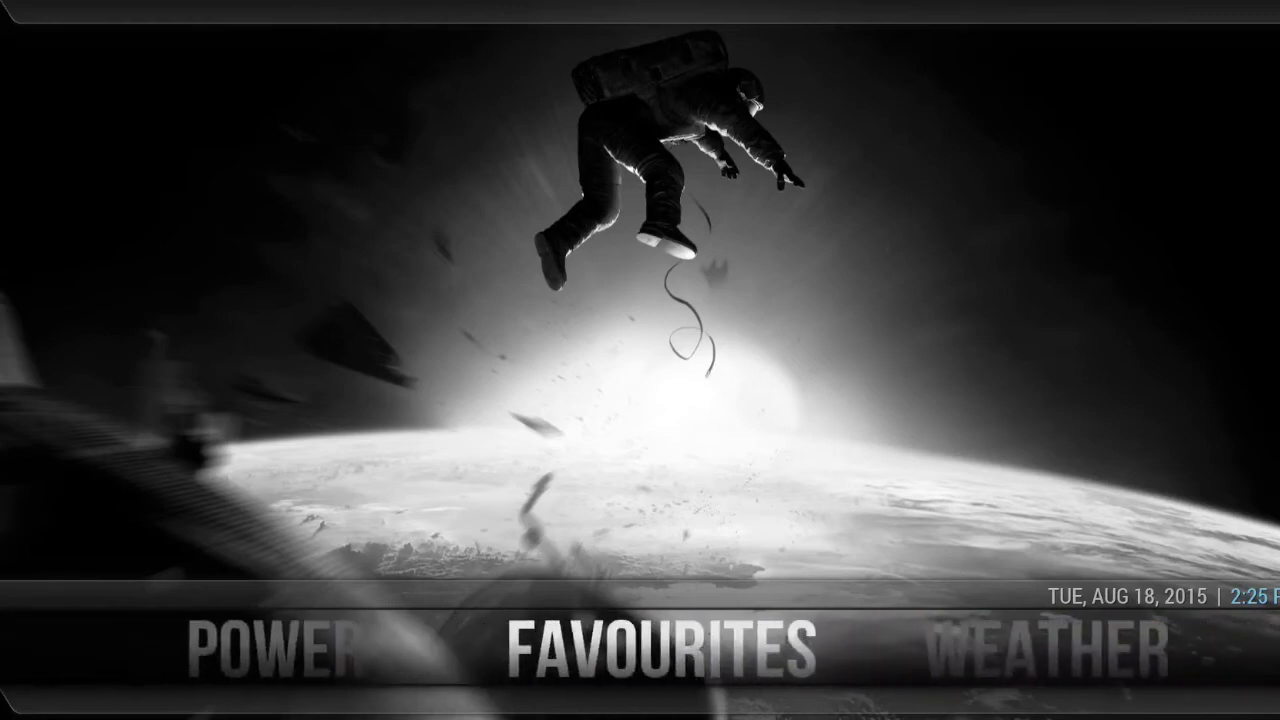
key(Return)
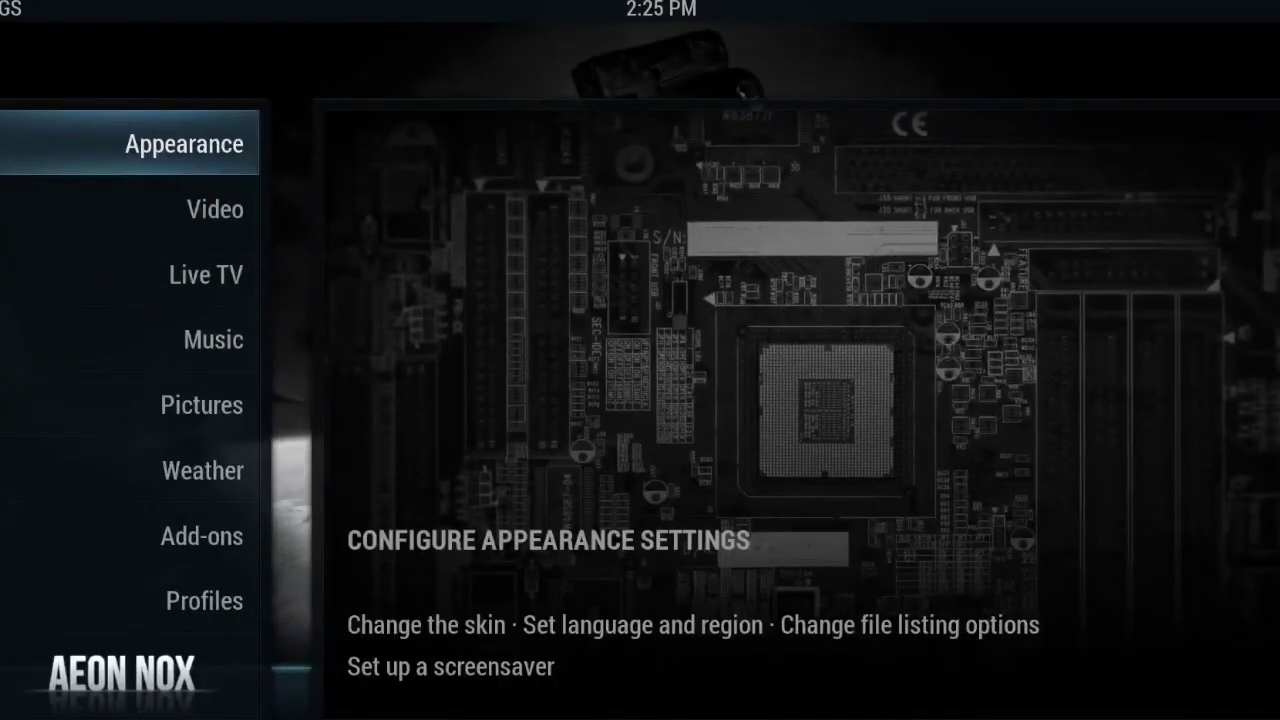
Change the Aeon Nox theme from Skin default to turquoiseglow in Appearance, then go home.
key(Return)
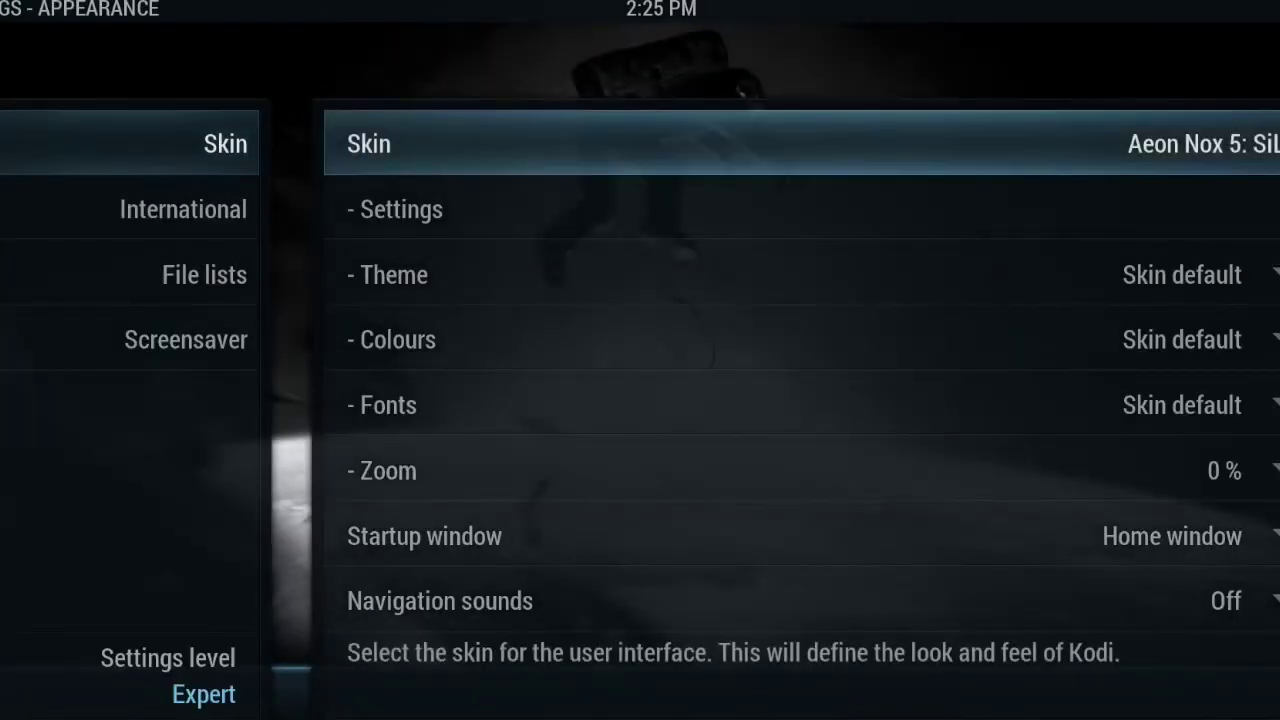
key(Down)
key(Down)
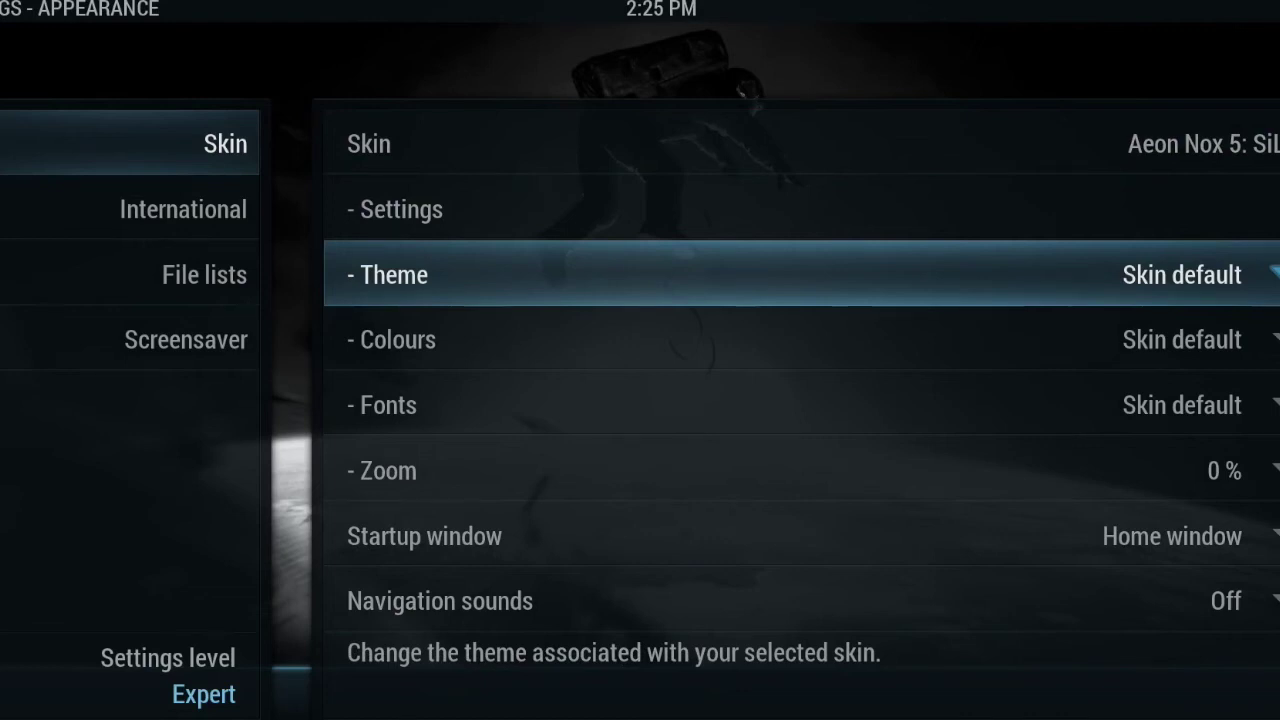
key(Right)
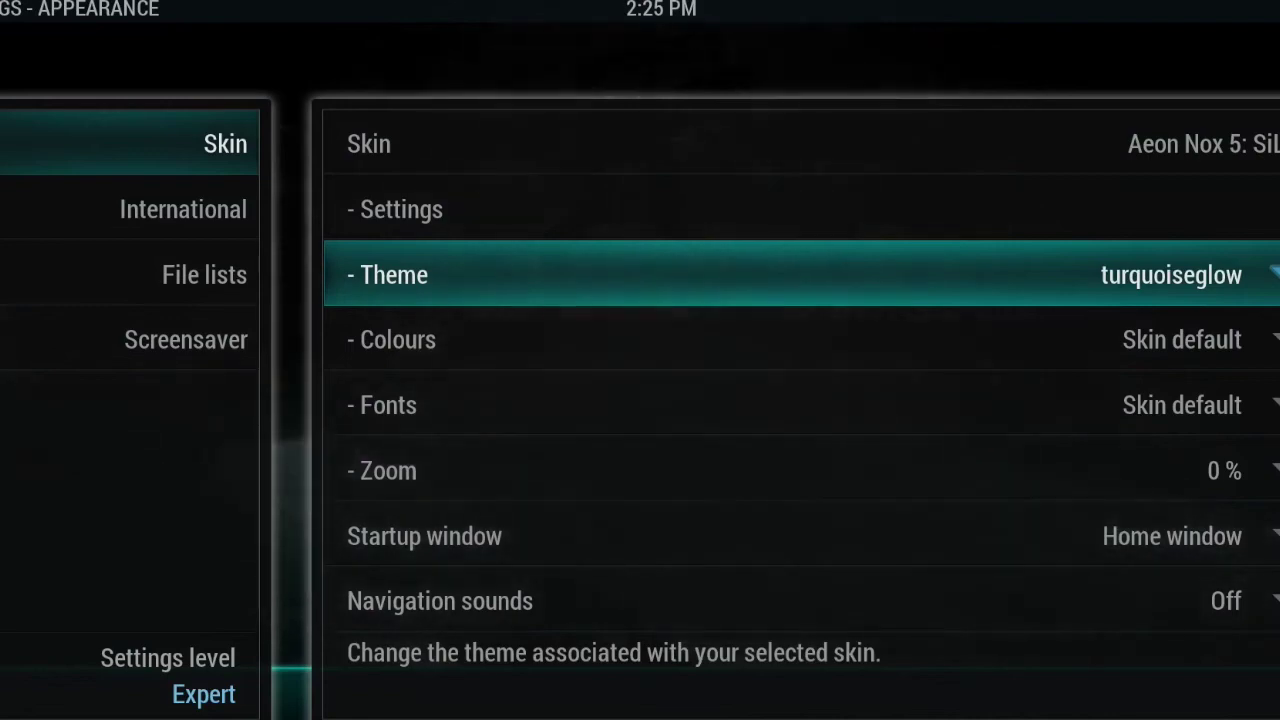
key(Escape)
key(Escape)
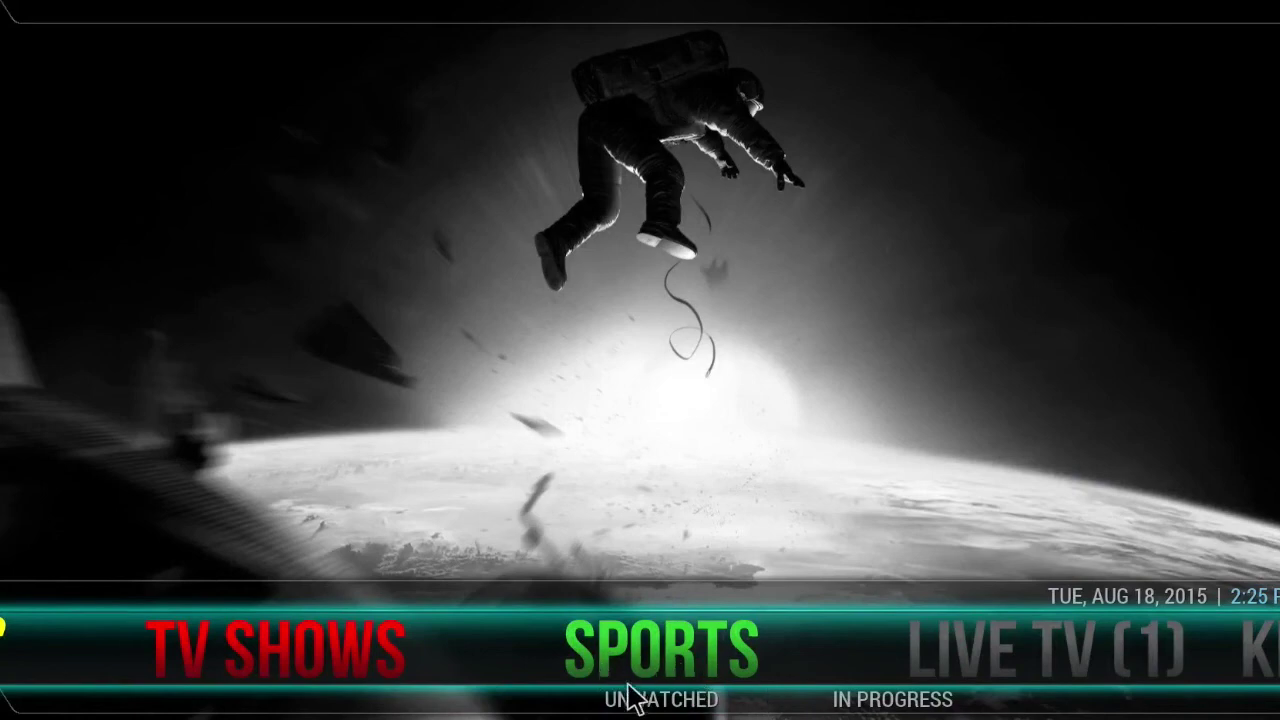
Set the skin theme to royalblueglow in Appearance settings and return home.
key(Left)
key(Left)
key(Left)
key(Left)
key(Left)
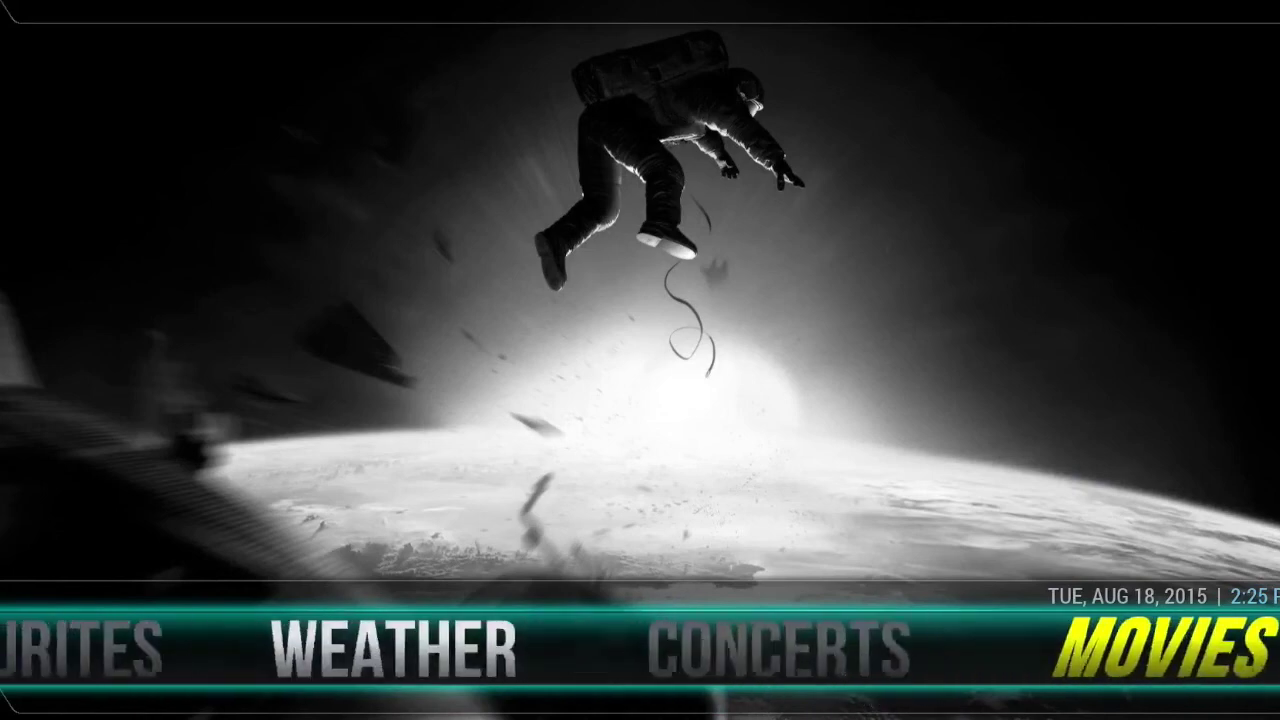
key(Left)
key(Left)
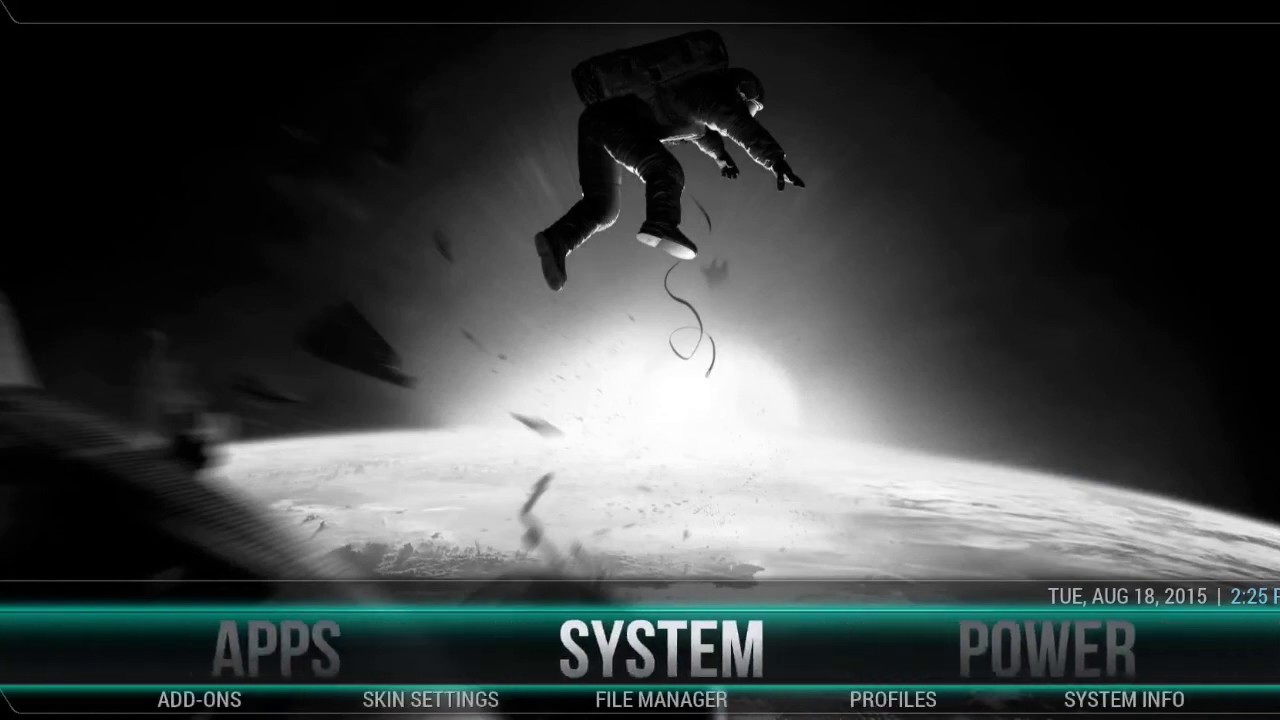
key(Return)
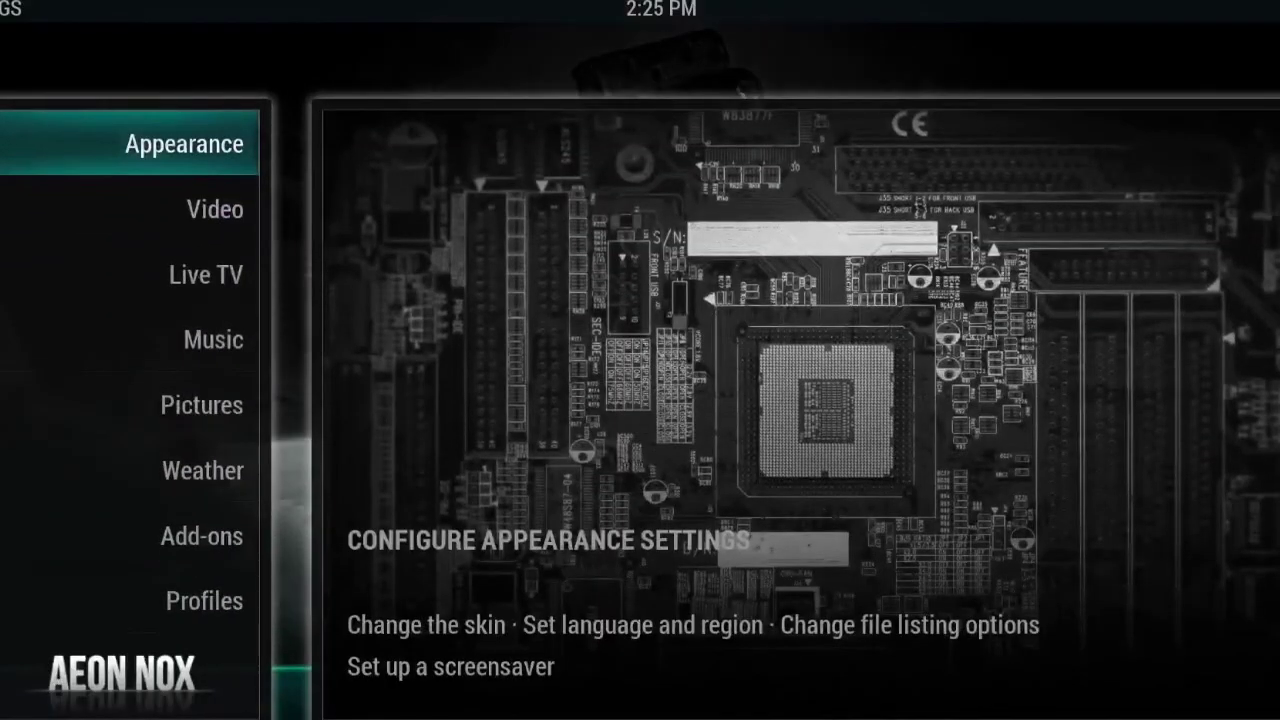
key(Return)
key(Right)
key(Down)
key(Down)
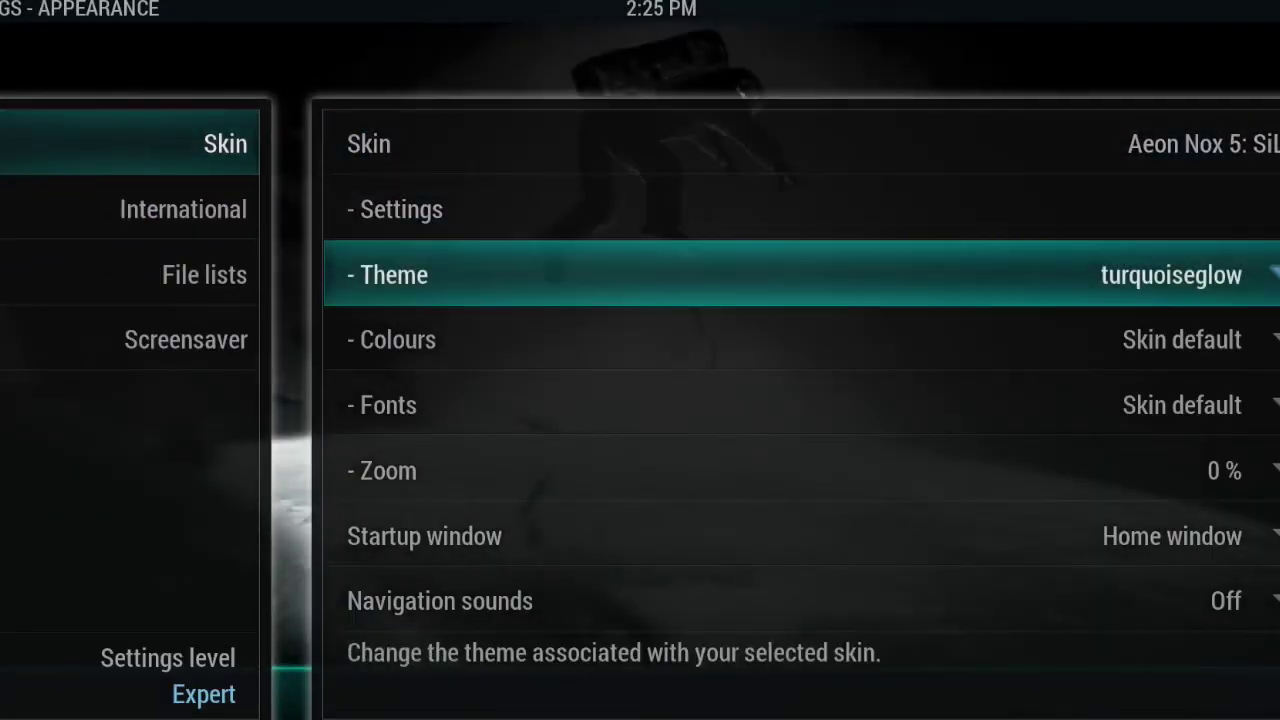
key(Left)
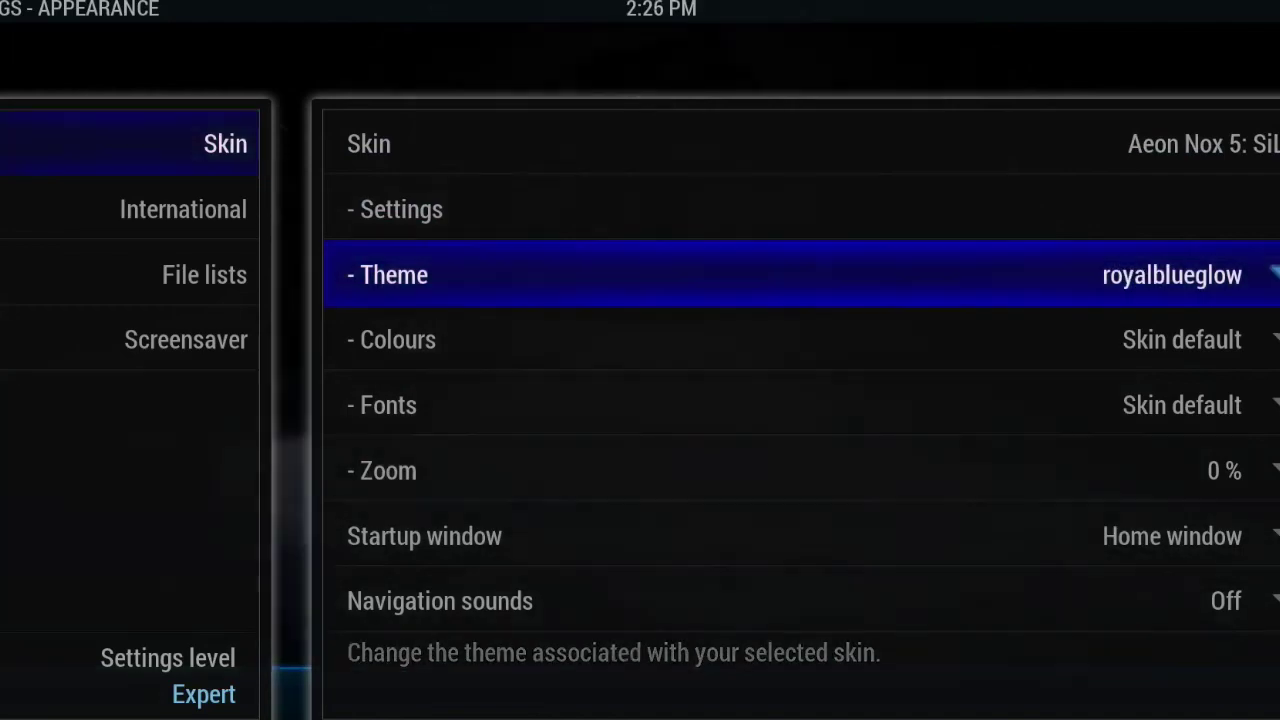
key(Escape)
key(Escape)
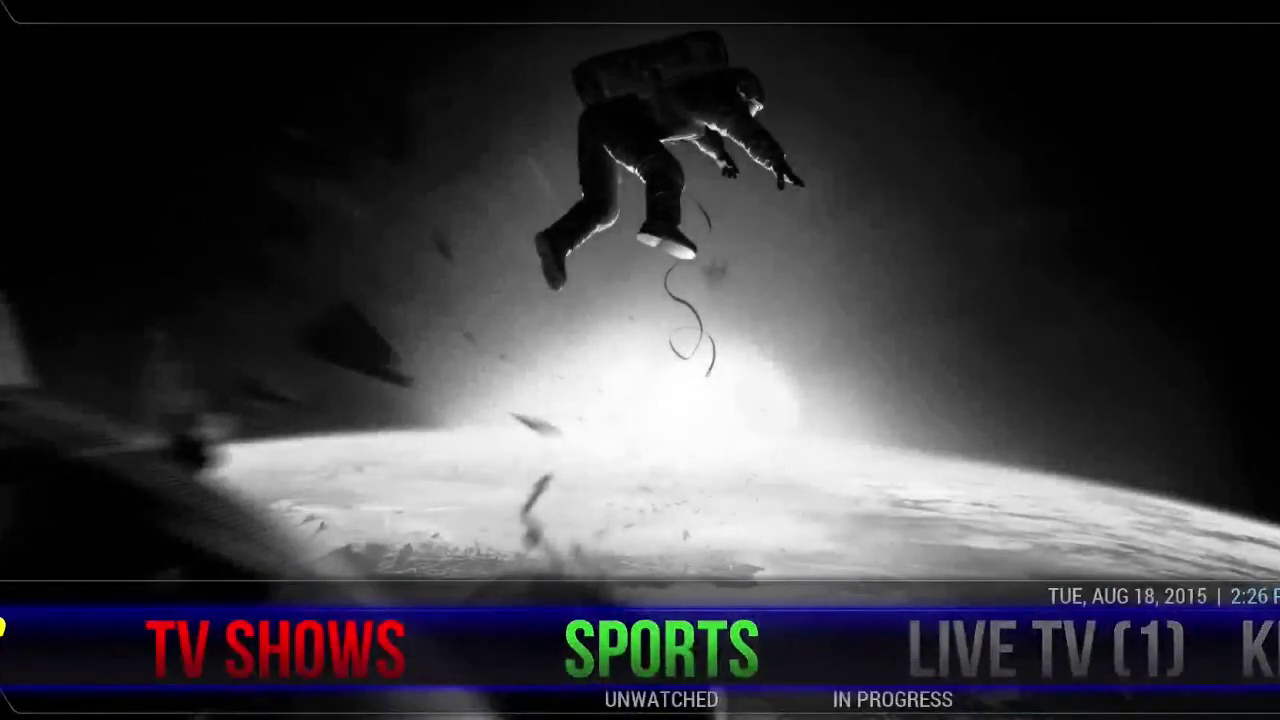
Open the Aeon Nox skin settings from System's submenu twice, then back out to Settings.
key(Left)
key(Left)
key(Left)
key(Left)
key(Left)
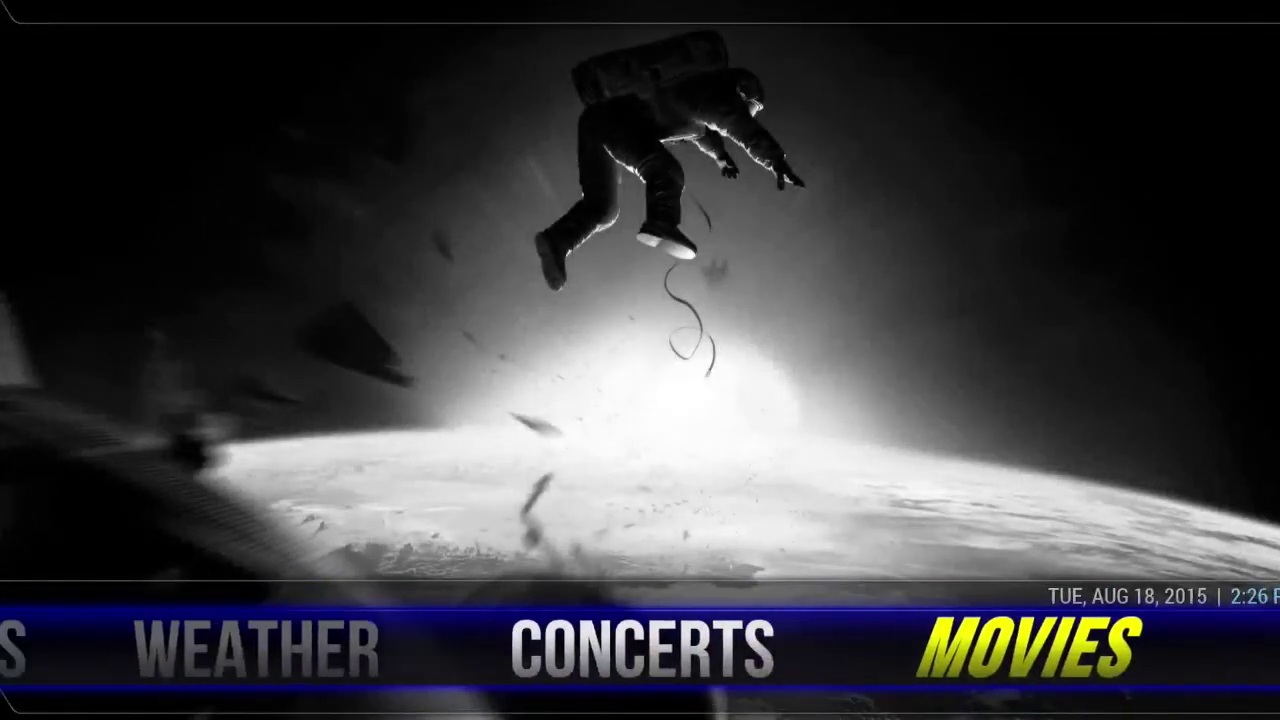
key(Left)
key(Left)
key(Down)
key(Left)
key(Return)
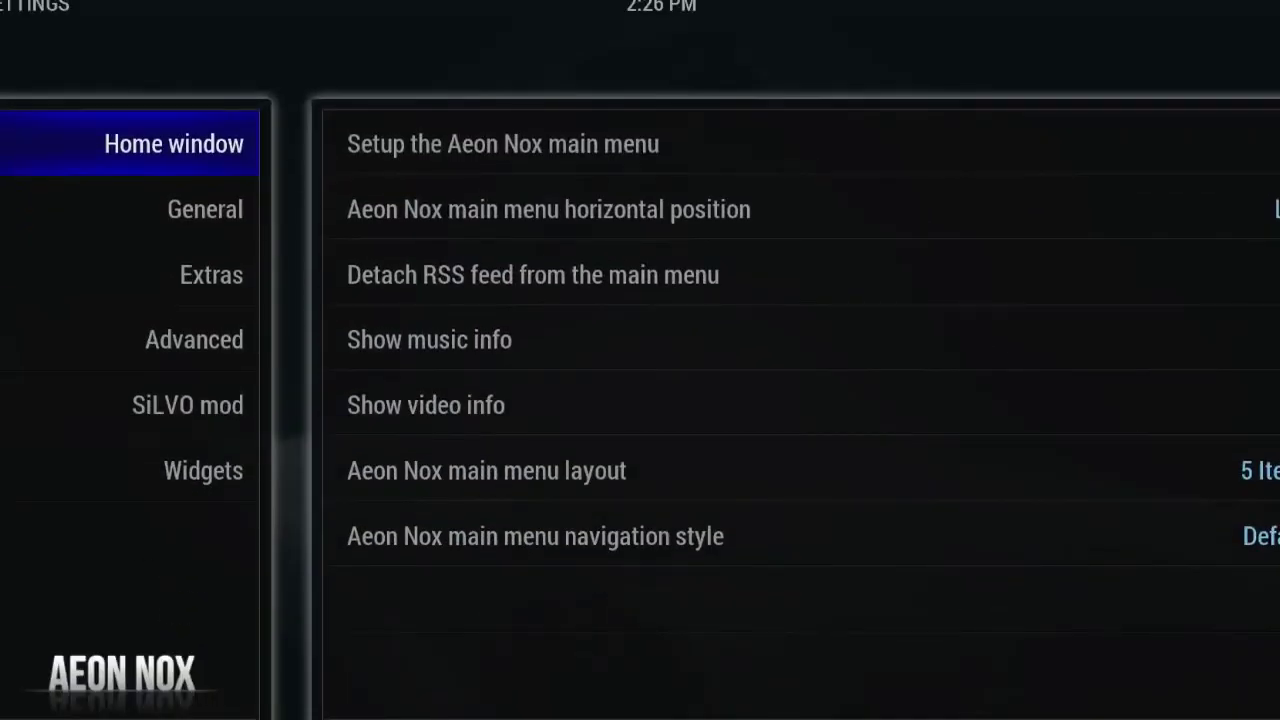
key(Escape)
key(Right)
key(Right)
key(Right)
key(Left)
key(Left)
key(Left)
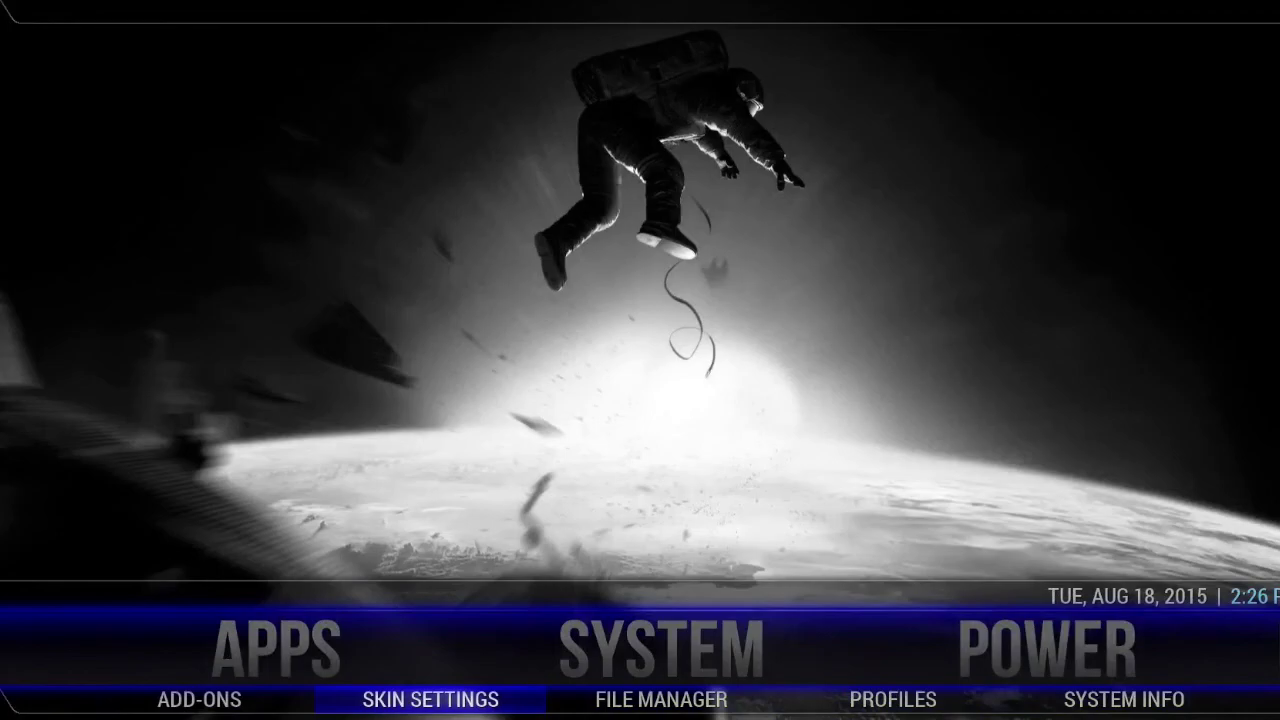
key(Return)
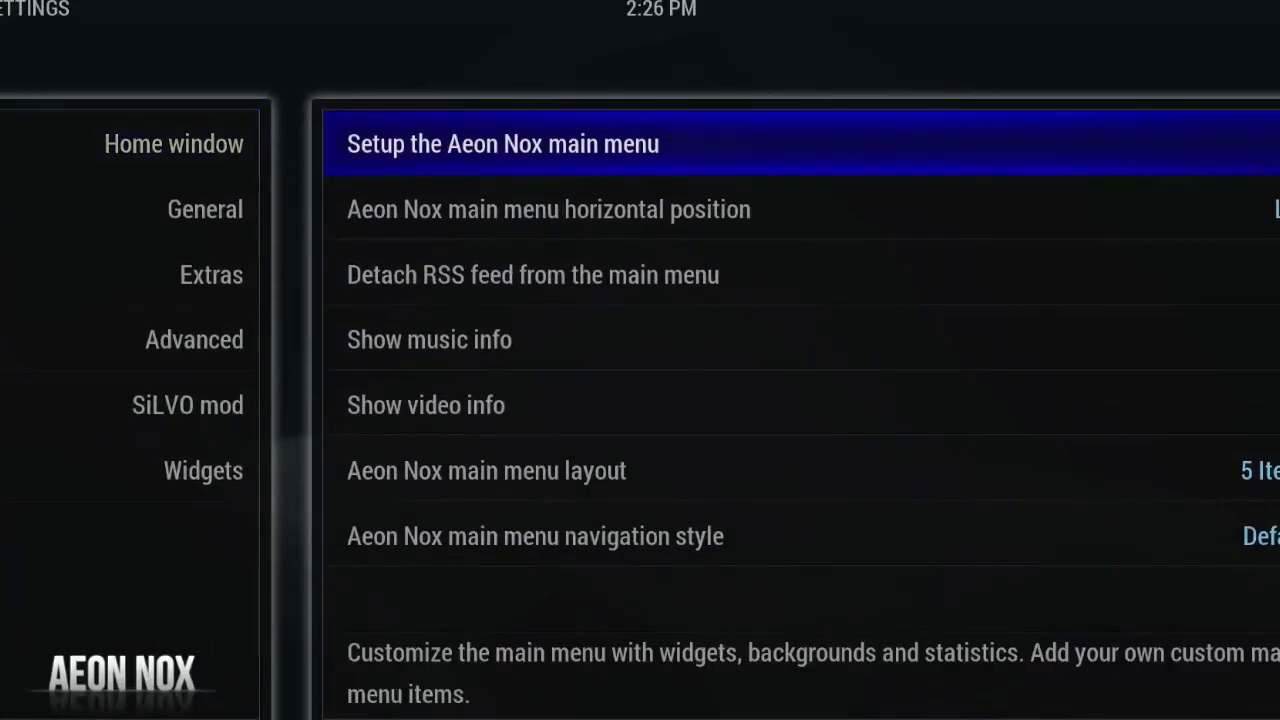
key(Down)
key(Down)
key(Down)
key(Up)
key(Escape)
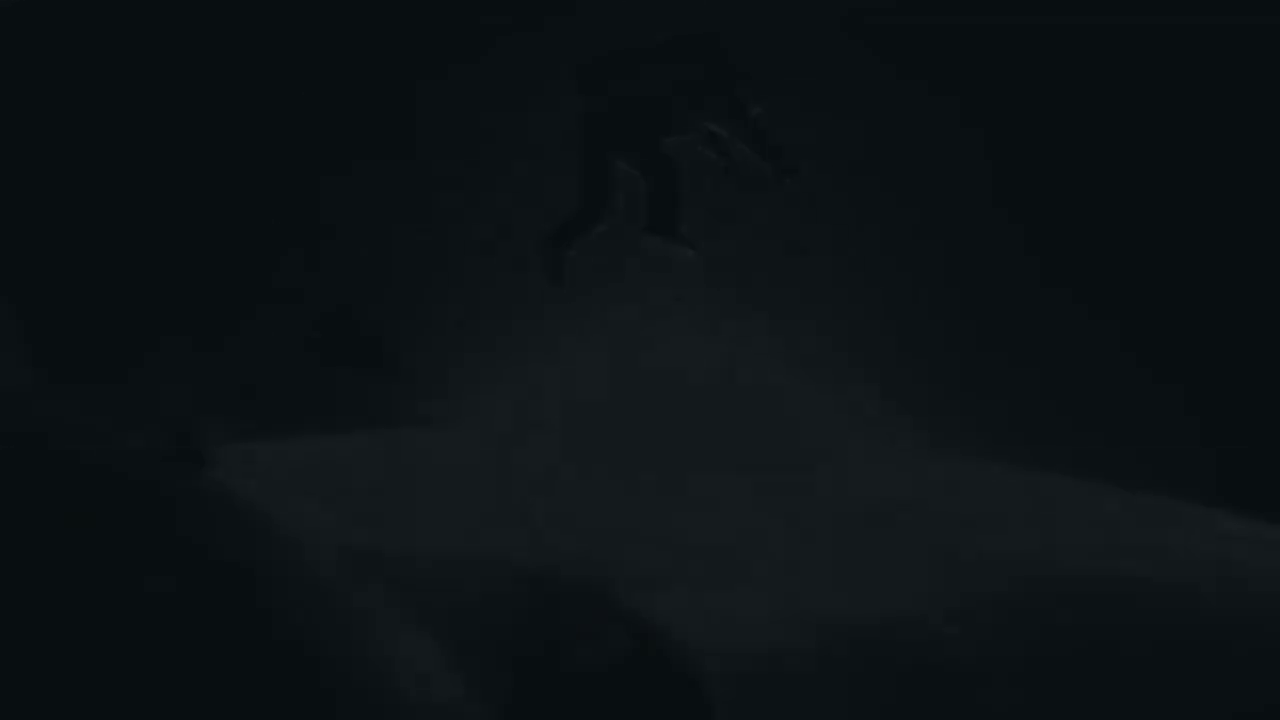
key(Return)
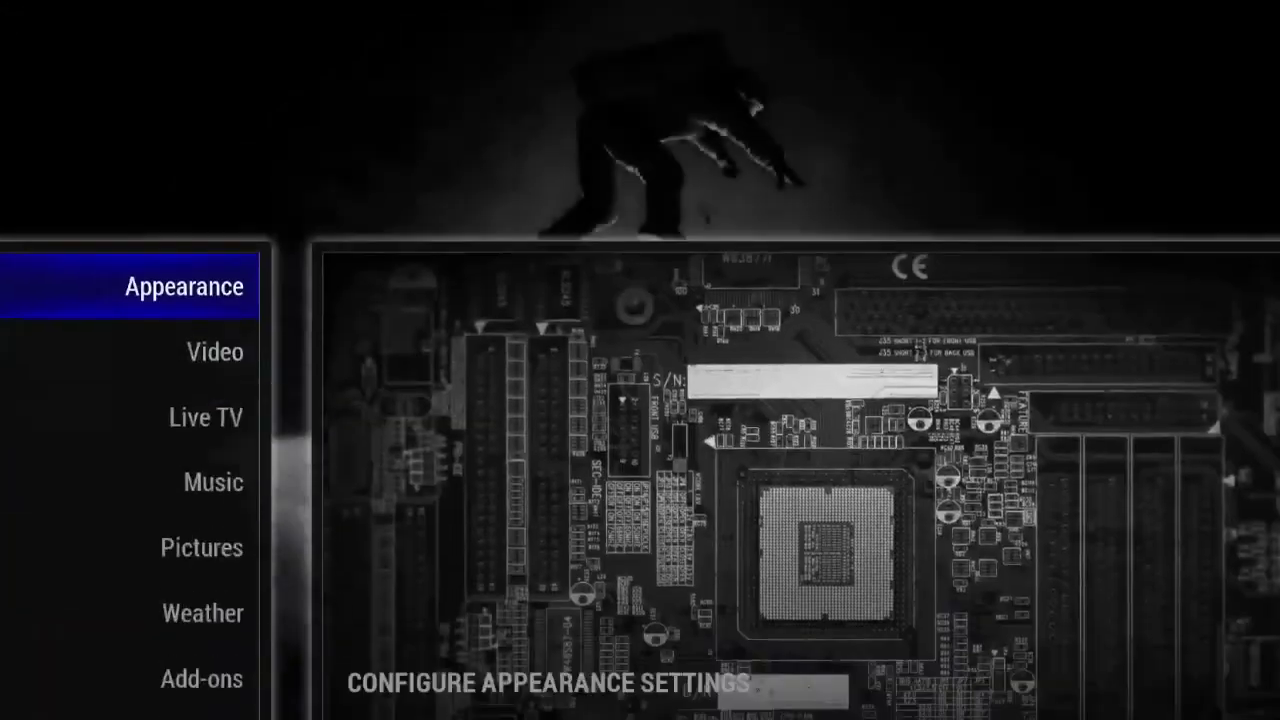
Cycle the theme through redglow, red, negativeglow, hotpinkglow and glassbar, settling on meshbar, then go home.
key(Return)
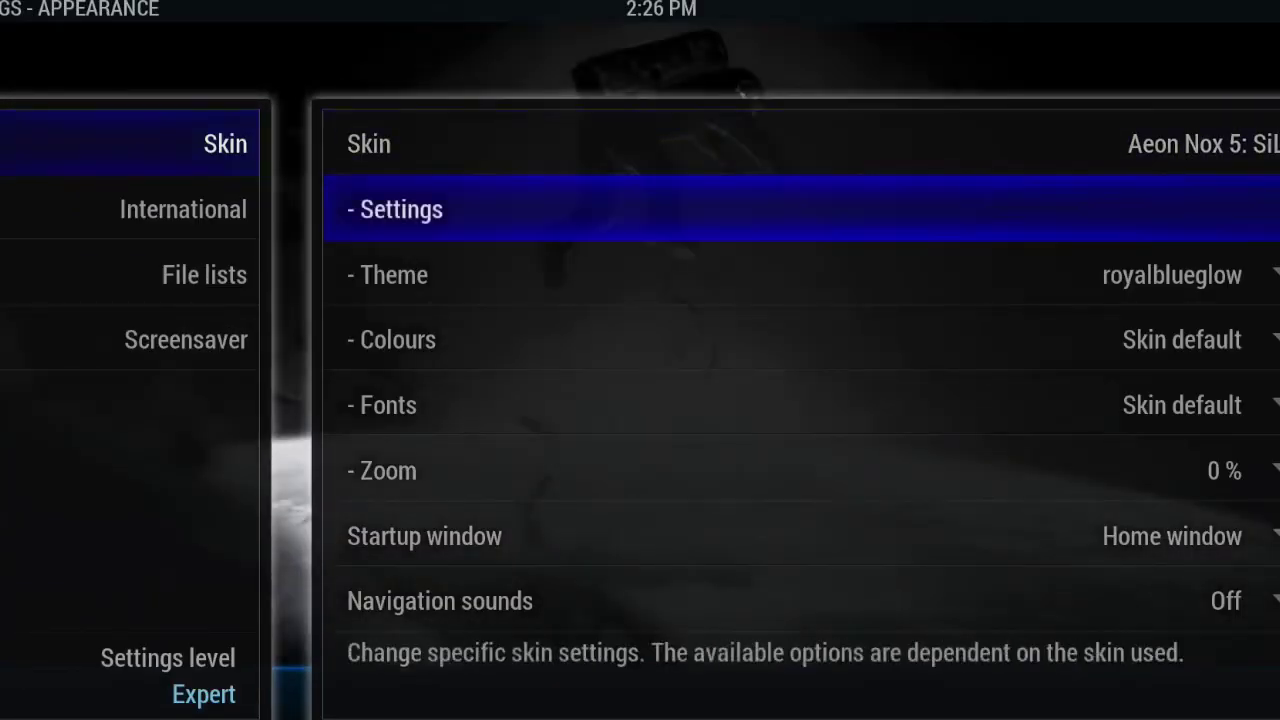
key(Down)
key(Left)
key(Left)
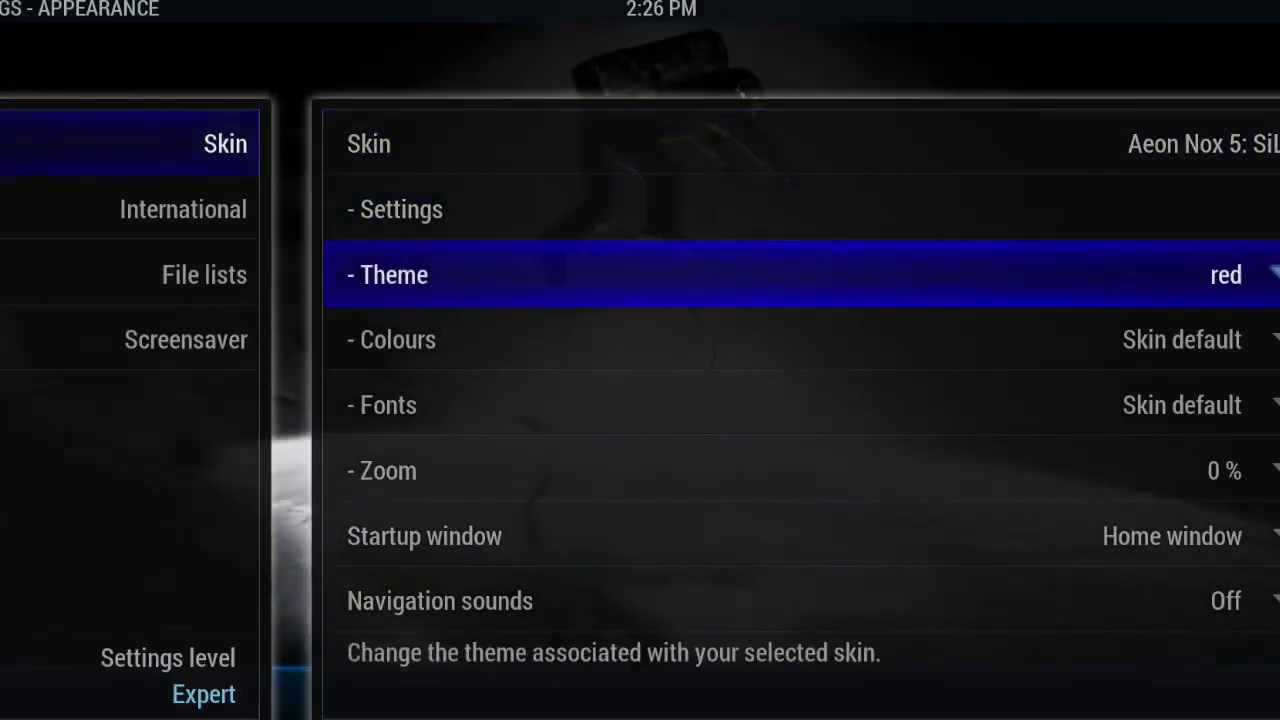
key(Left)
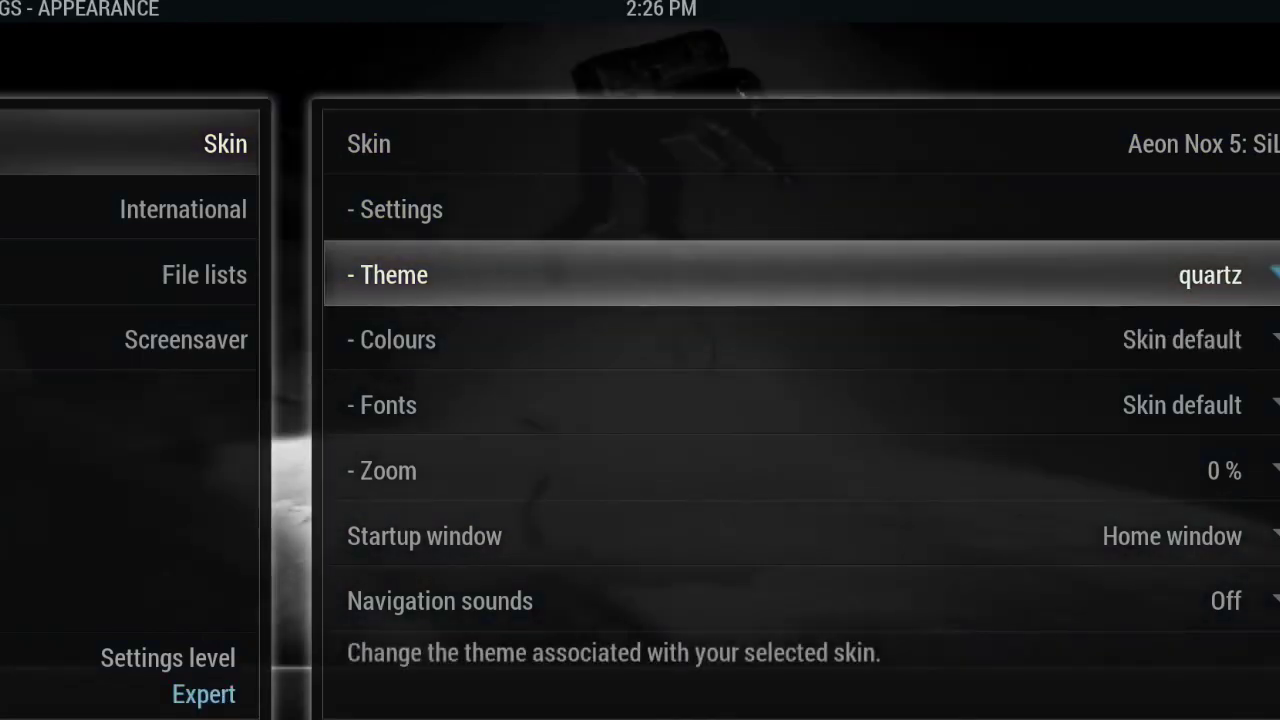
key(Left)
key(Left)
key(Left)
key(Left)
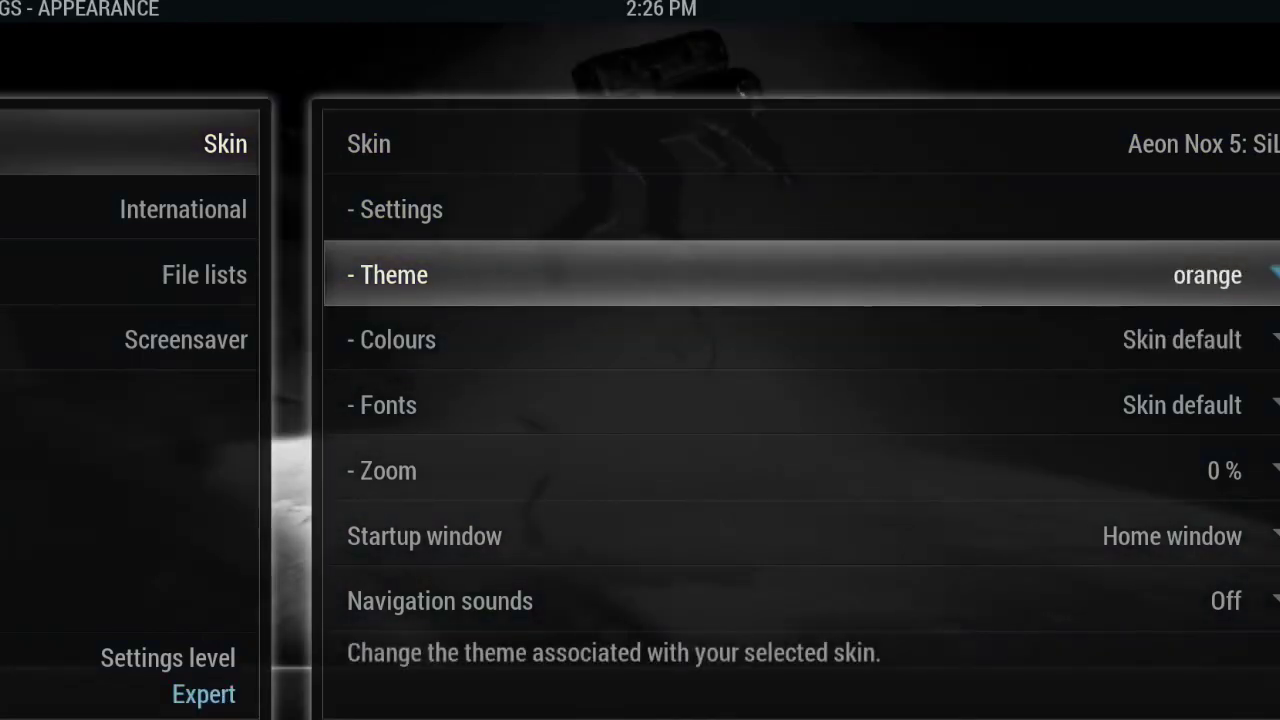
key(Left)
key(Left)
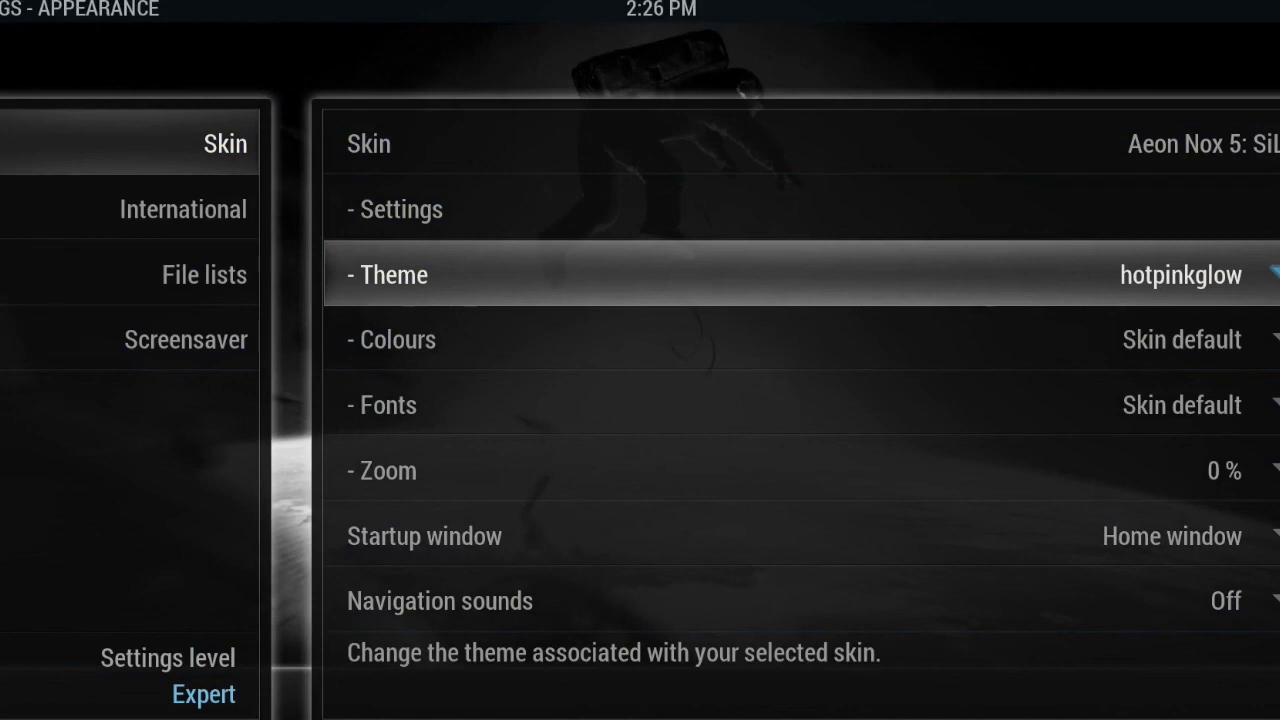
key(Left)
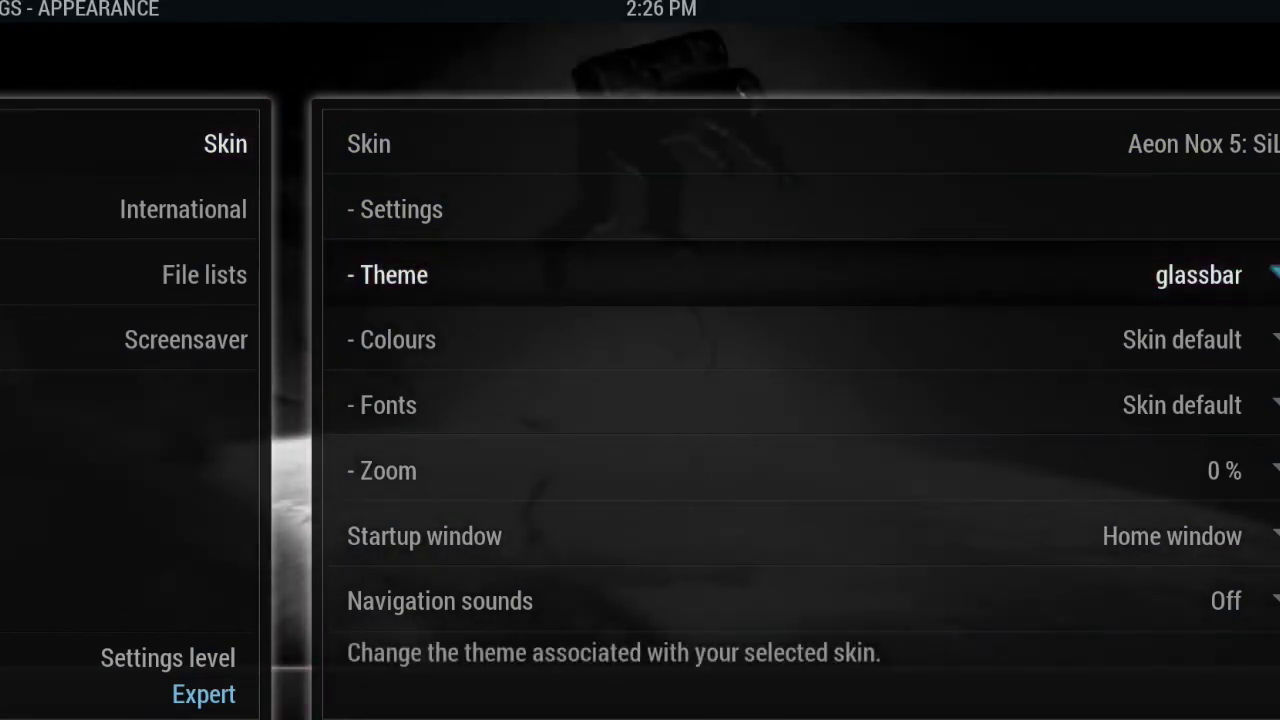
key(Right)
key(Right)
key(Escape)
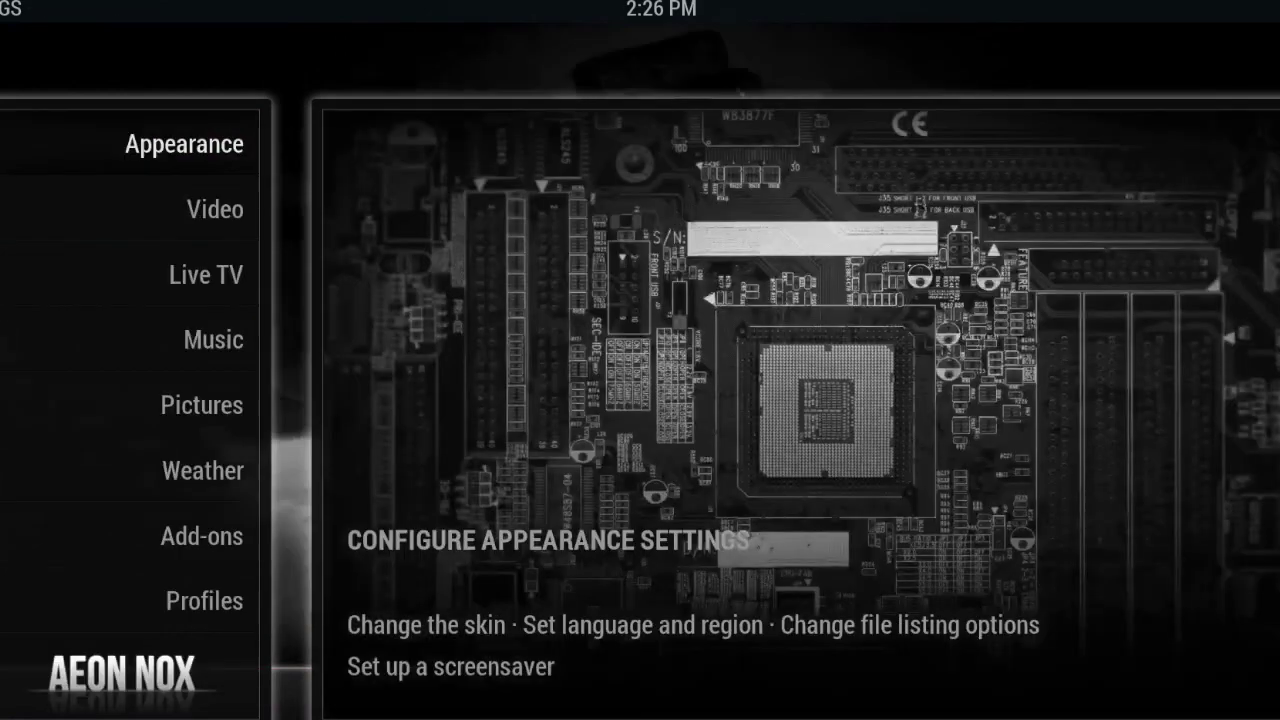
key(Escape)
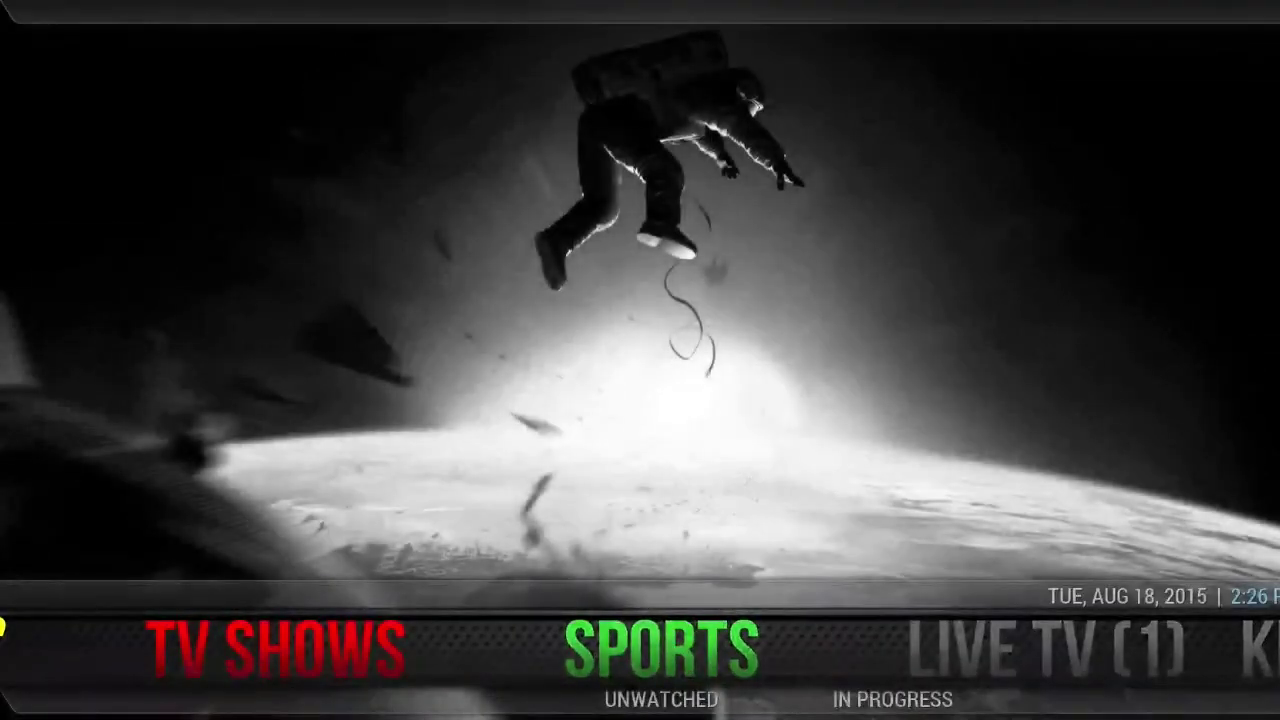
key(Left)
key(Left)
key(Right)
key(Right)
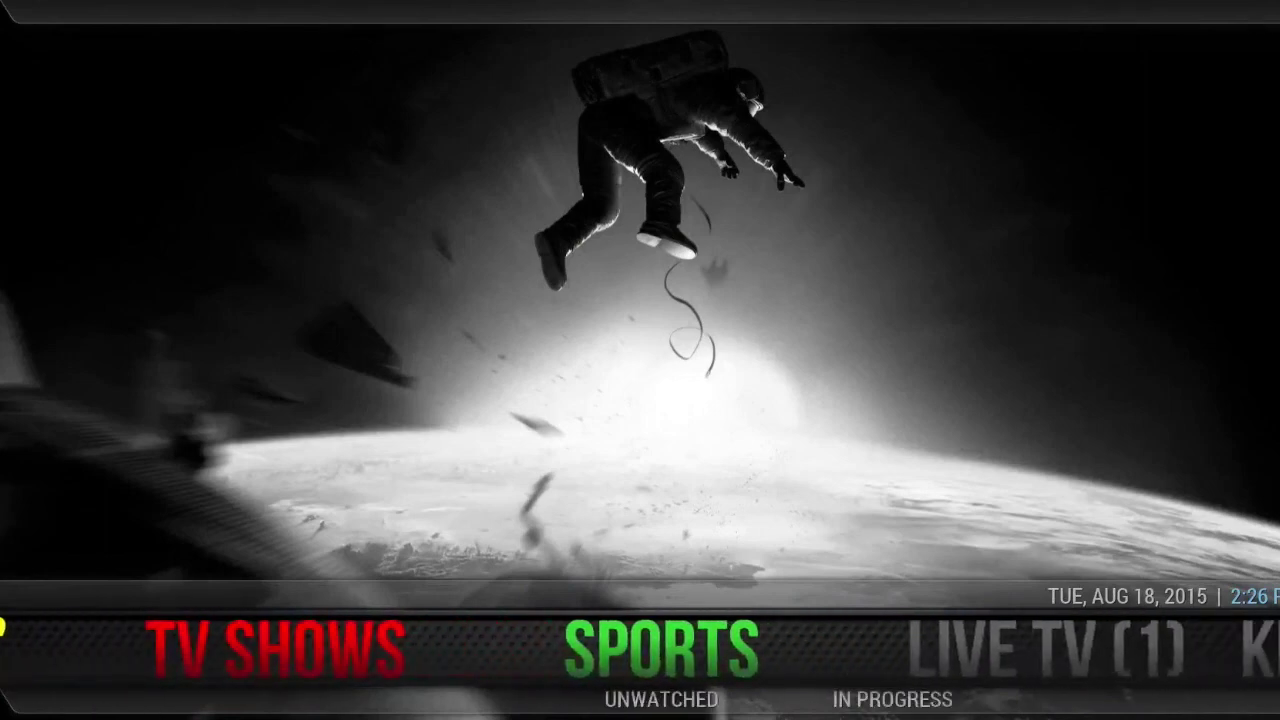